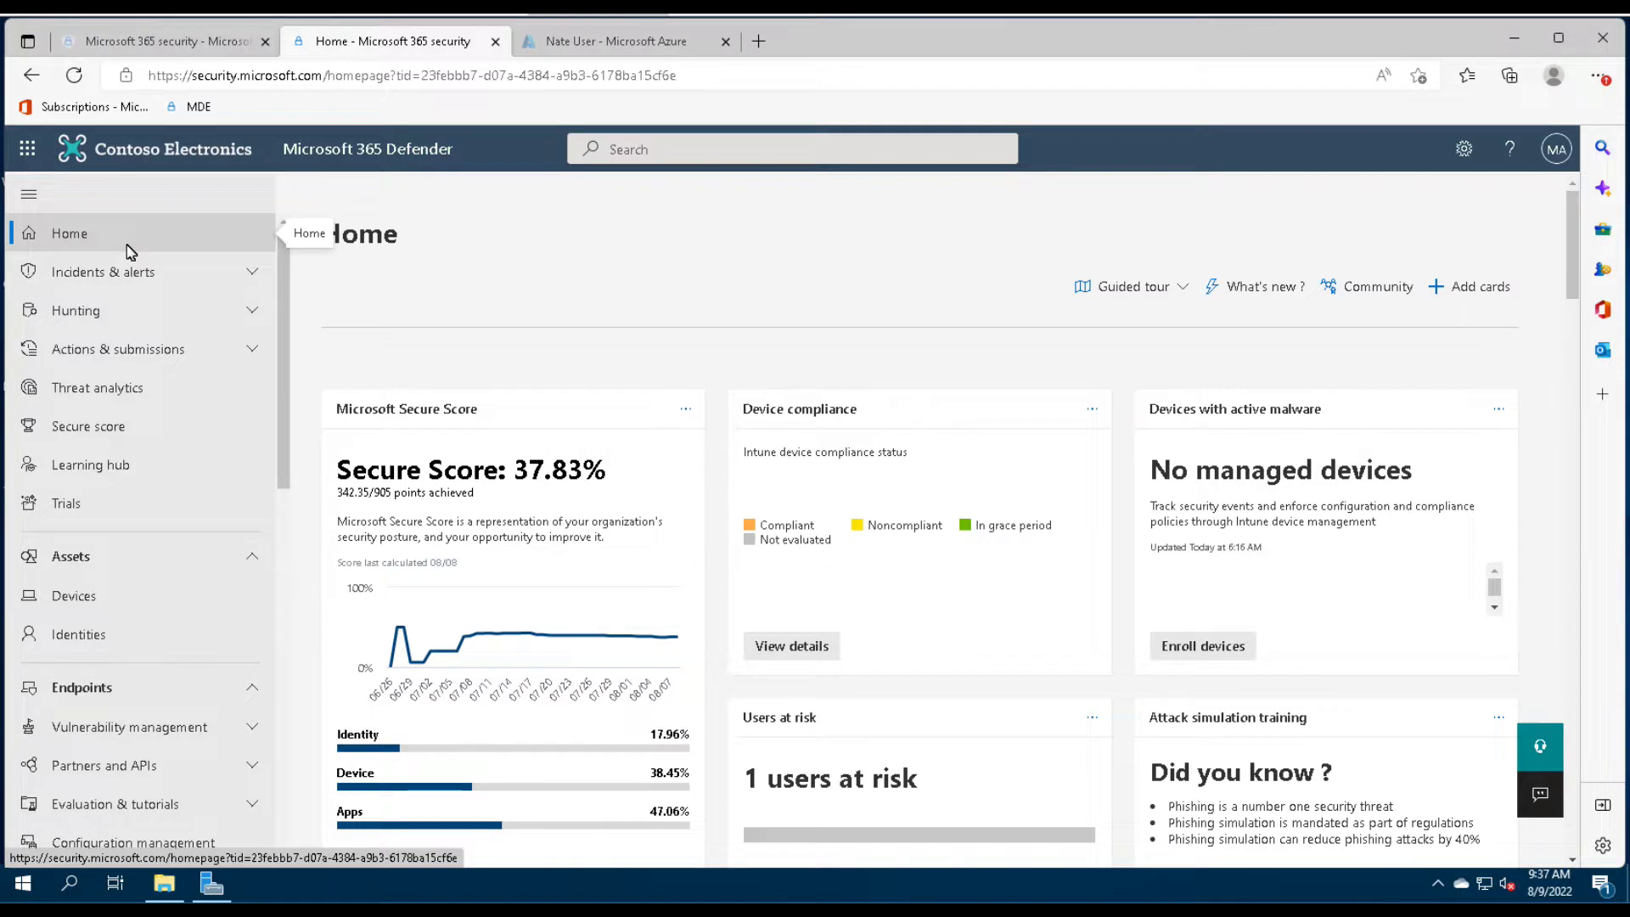
Review Endpoints Advanced features to confirm Live Response and unsigned script execution are on.
scroll(145, 327, down, 3)
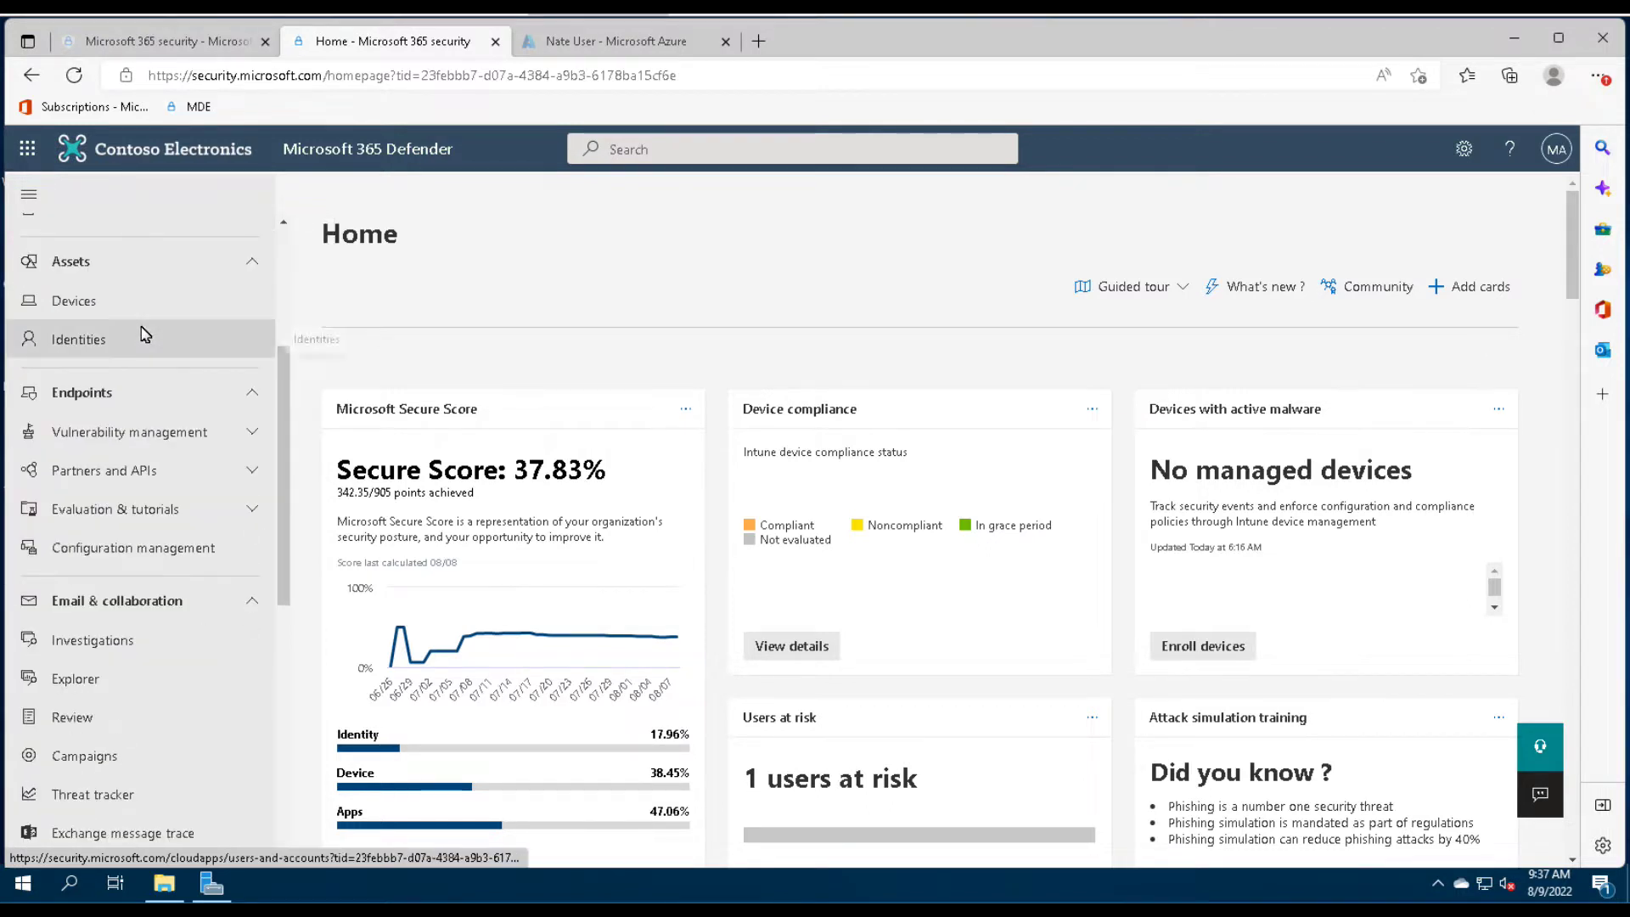
scroll(144, 334, down, 3)
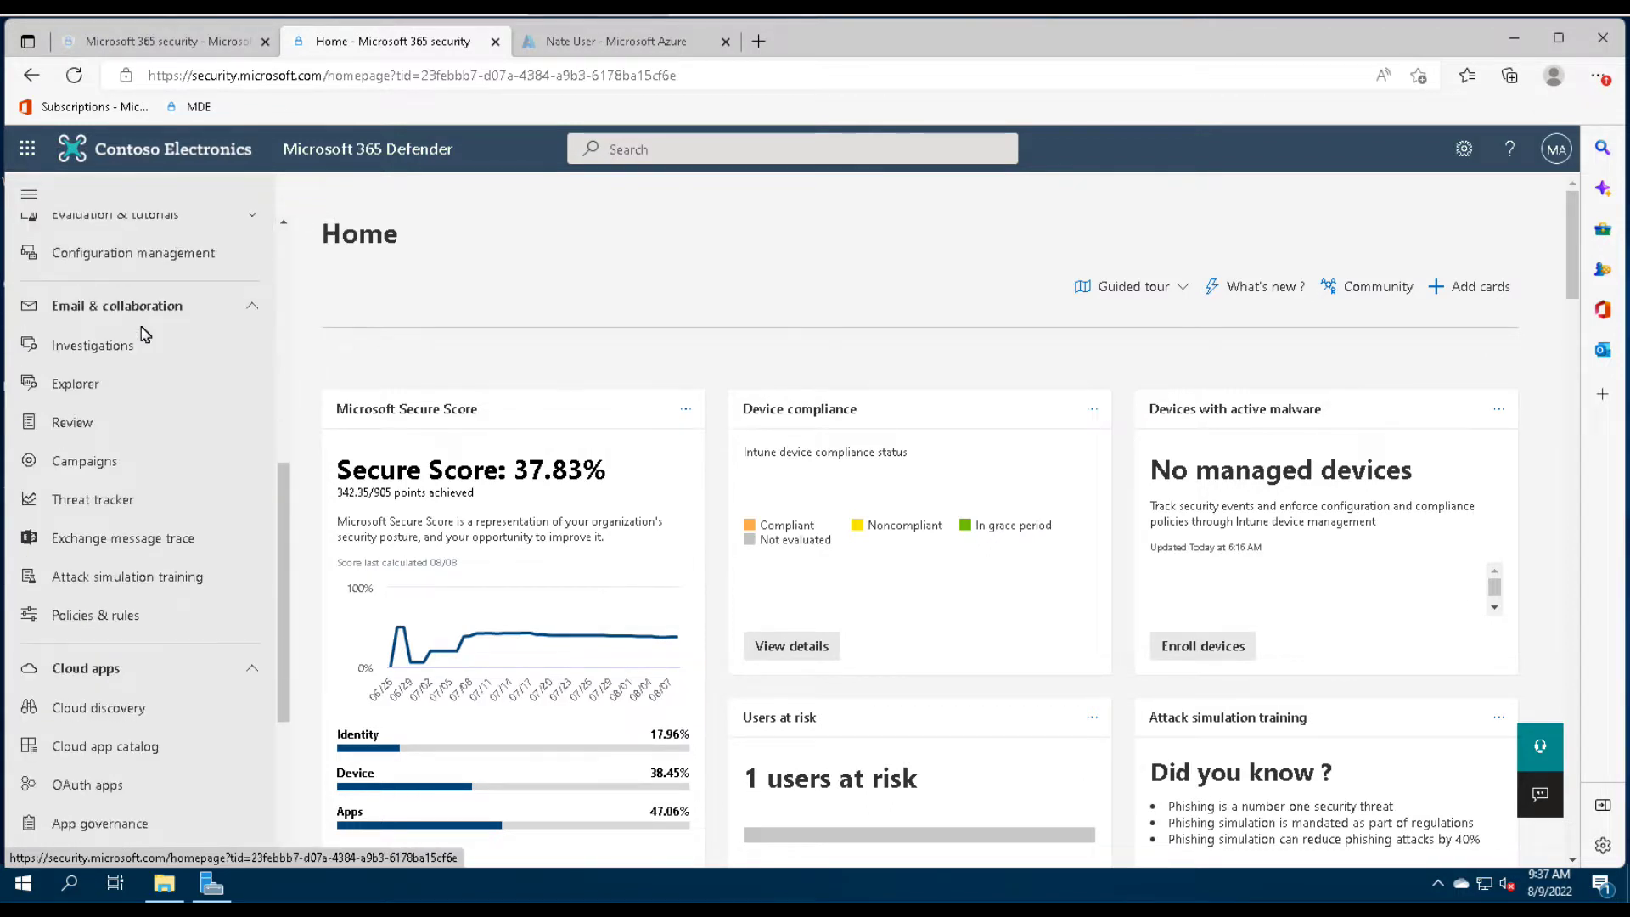
scroll(142, 334, down, 4)
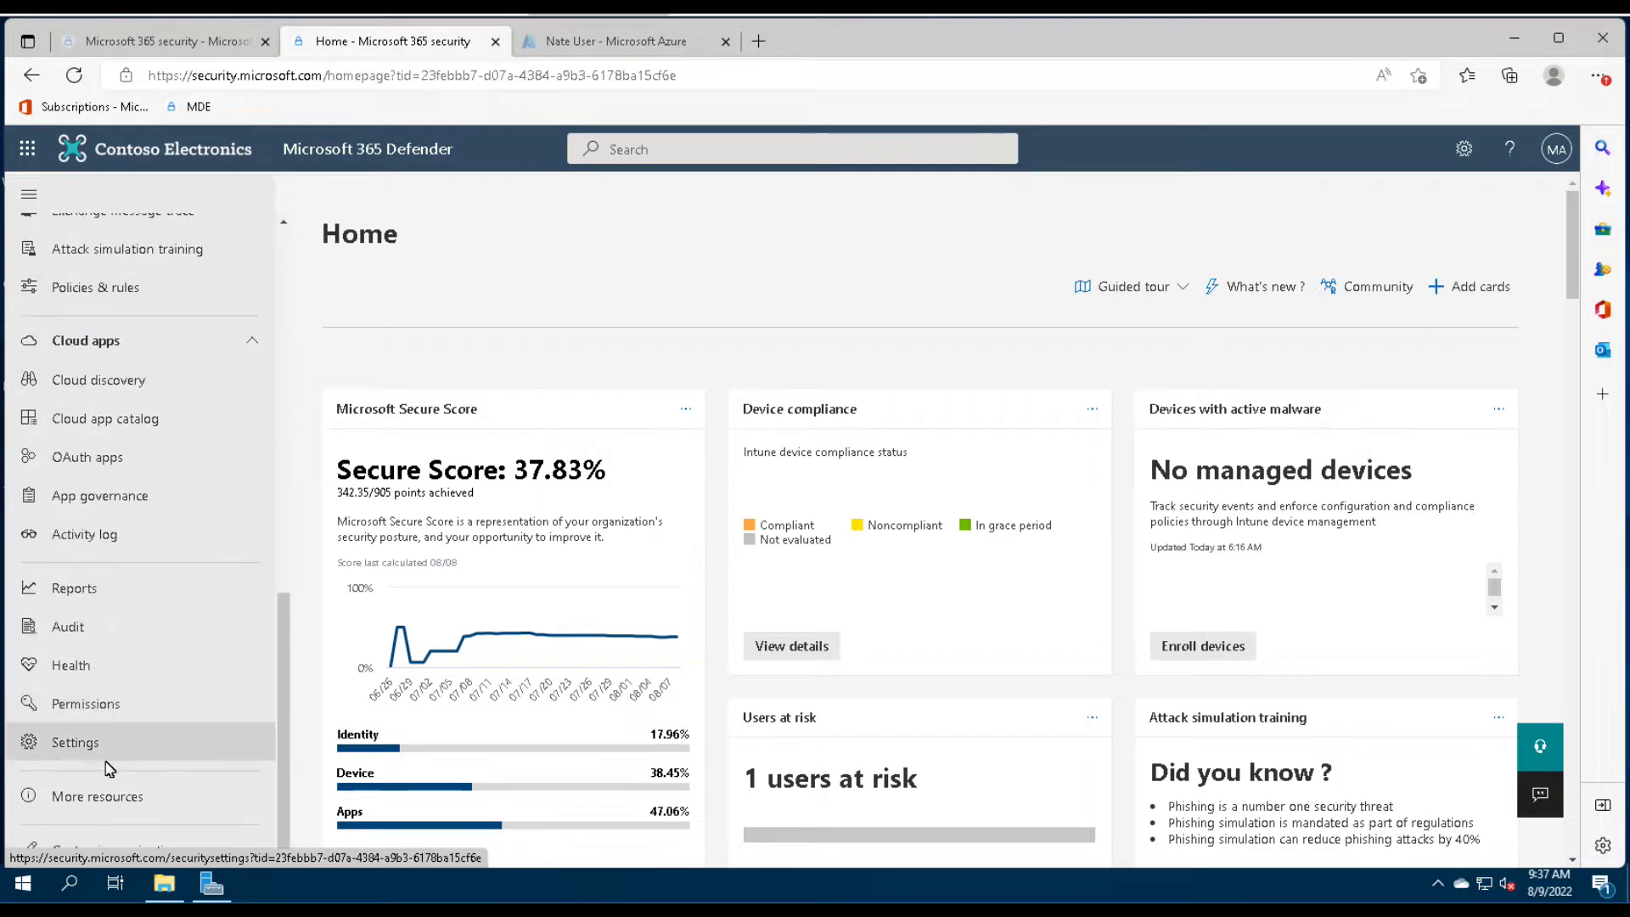
click(75, 742)
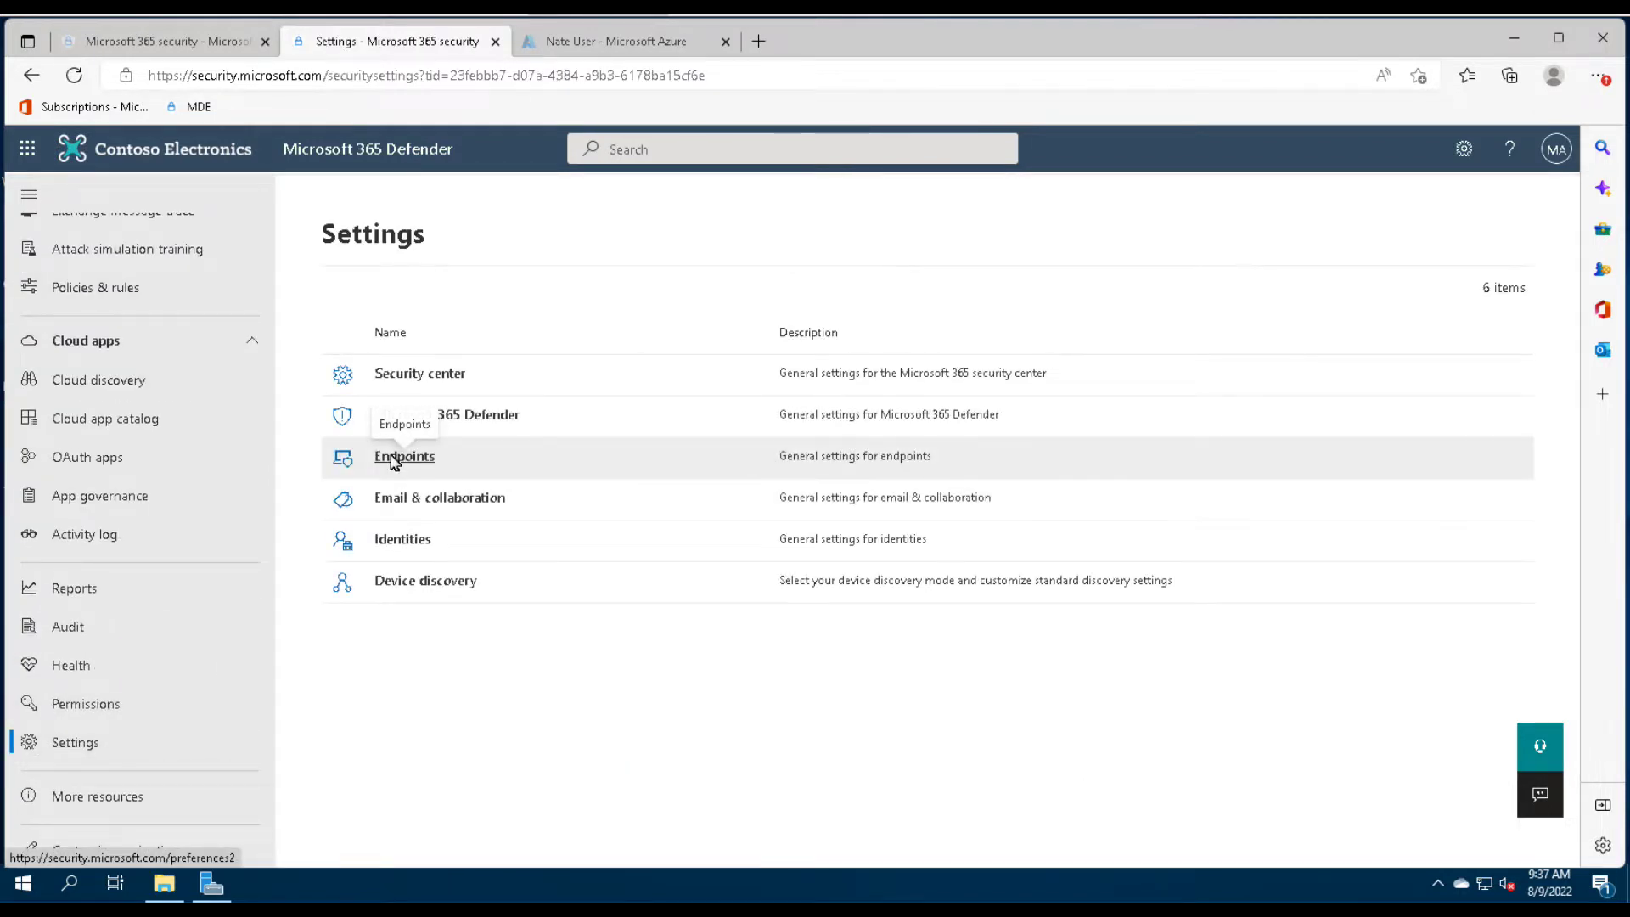
click(393, 457)
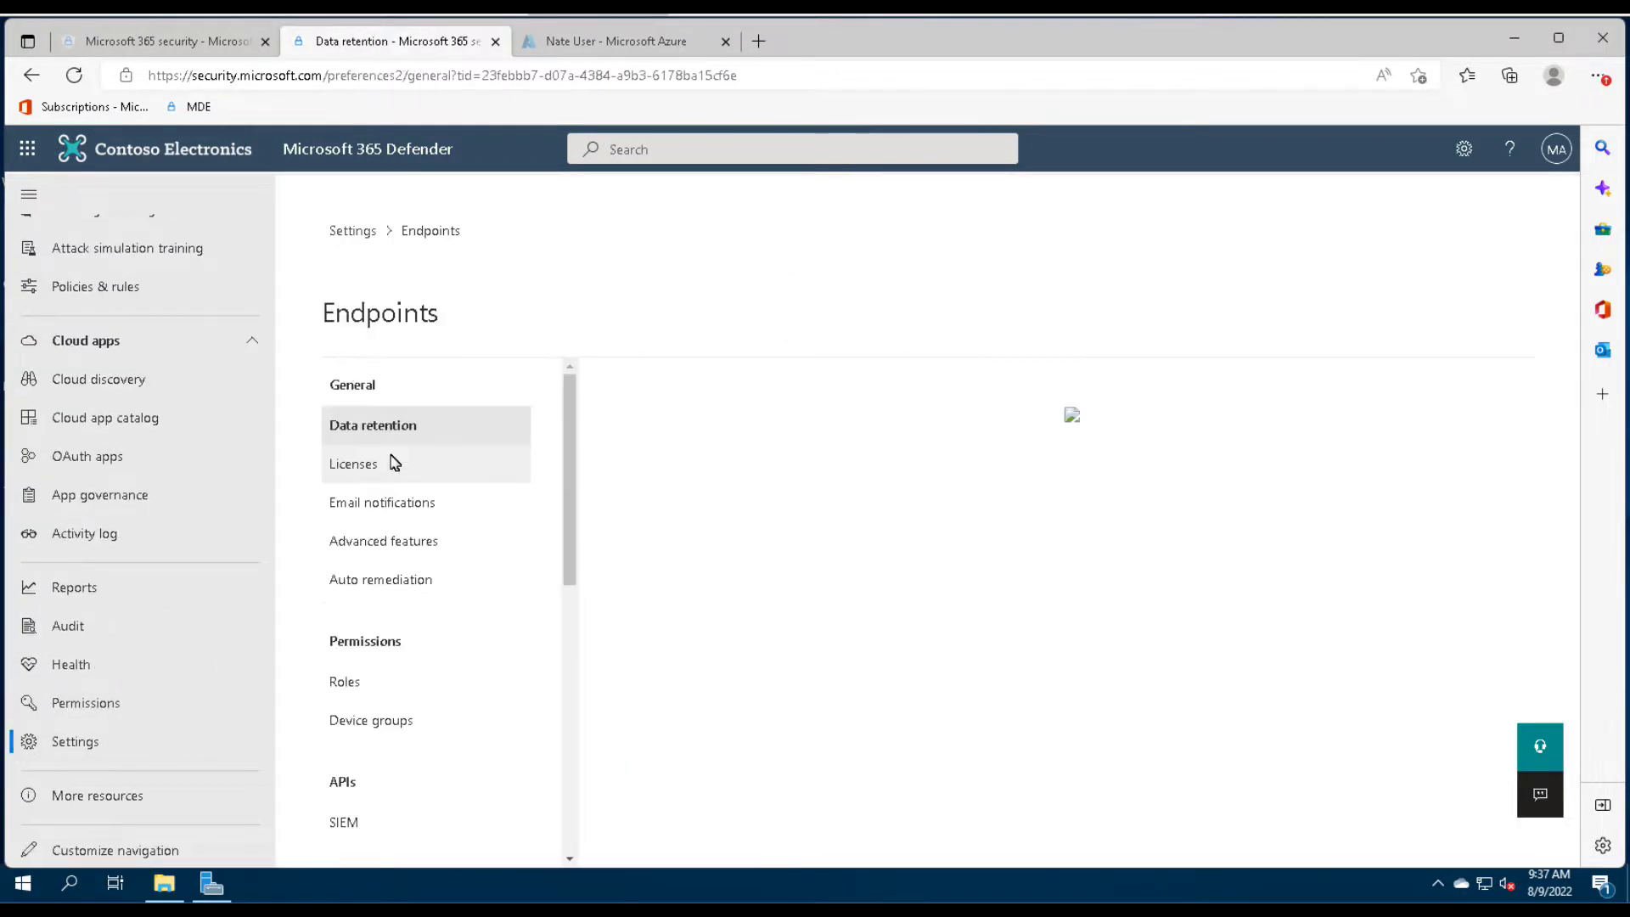
click(422, 543)
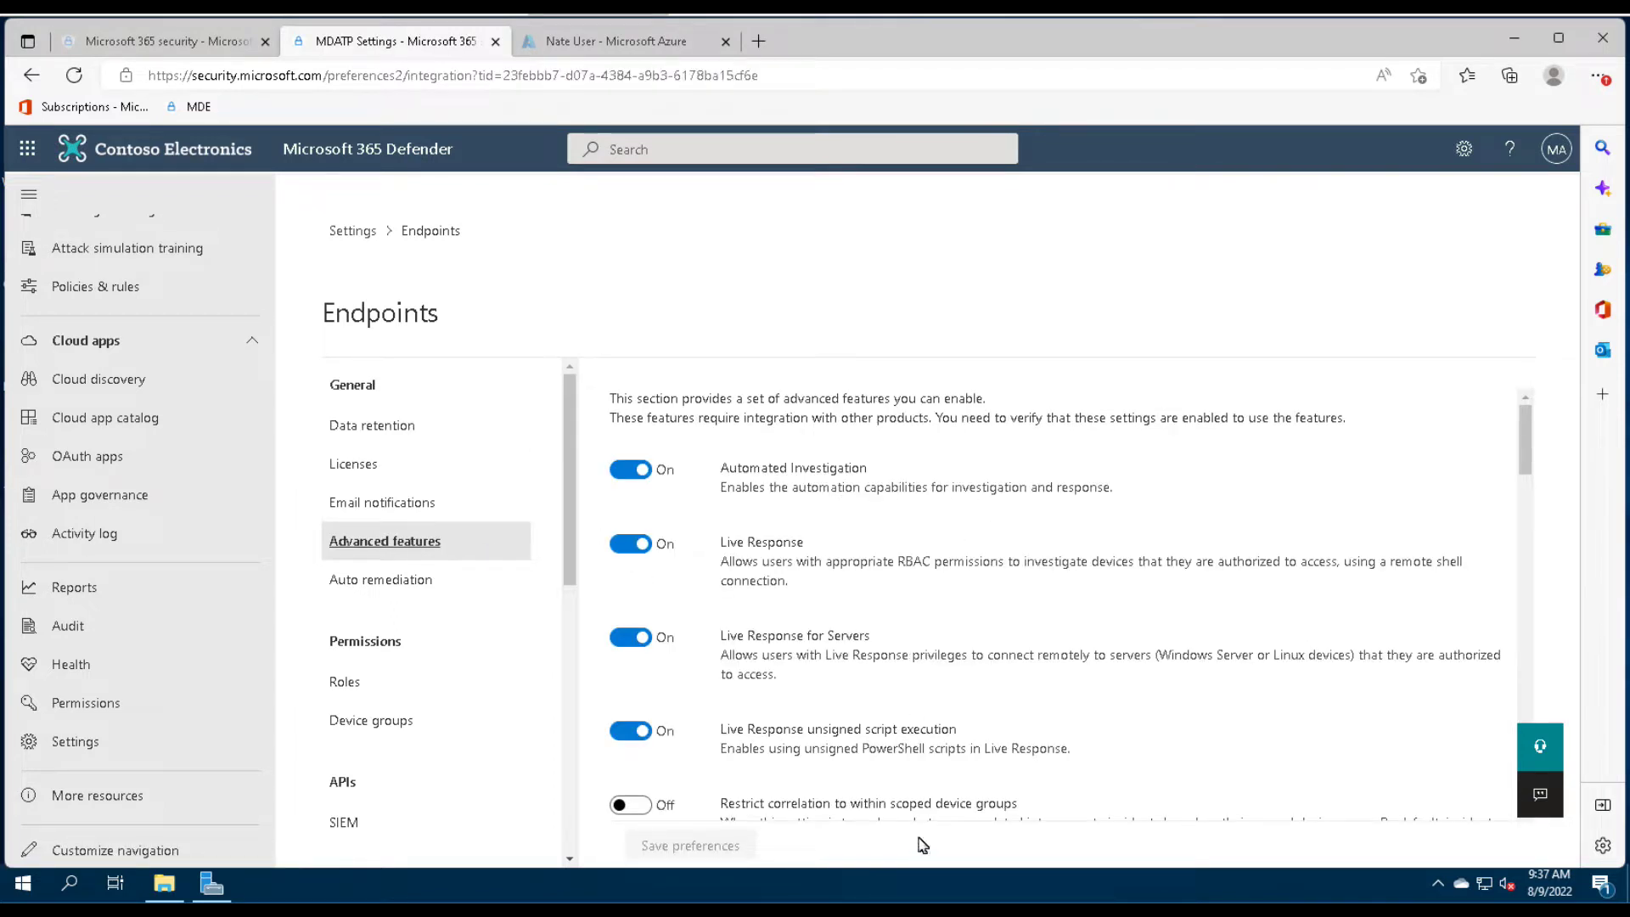
scroll(1174, 623, down, 5)
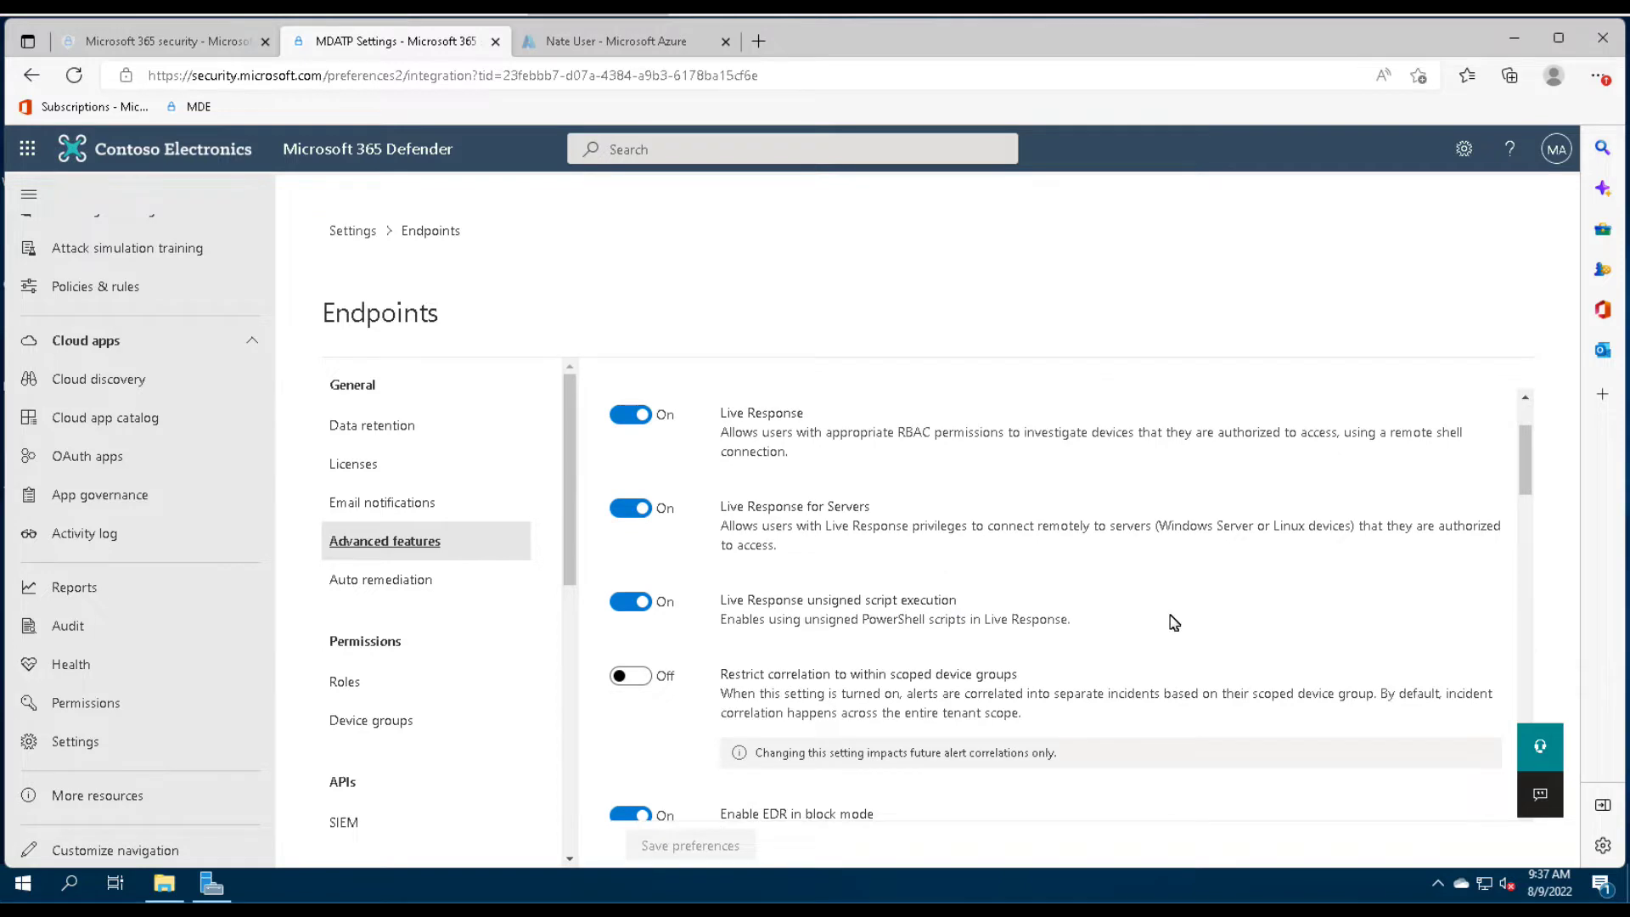
scroll(1174, 623, up, 2)
scroll(1174, 623, down, 3)
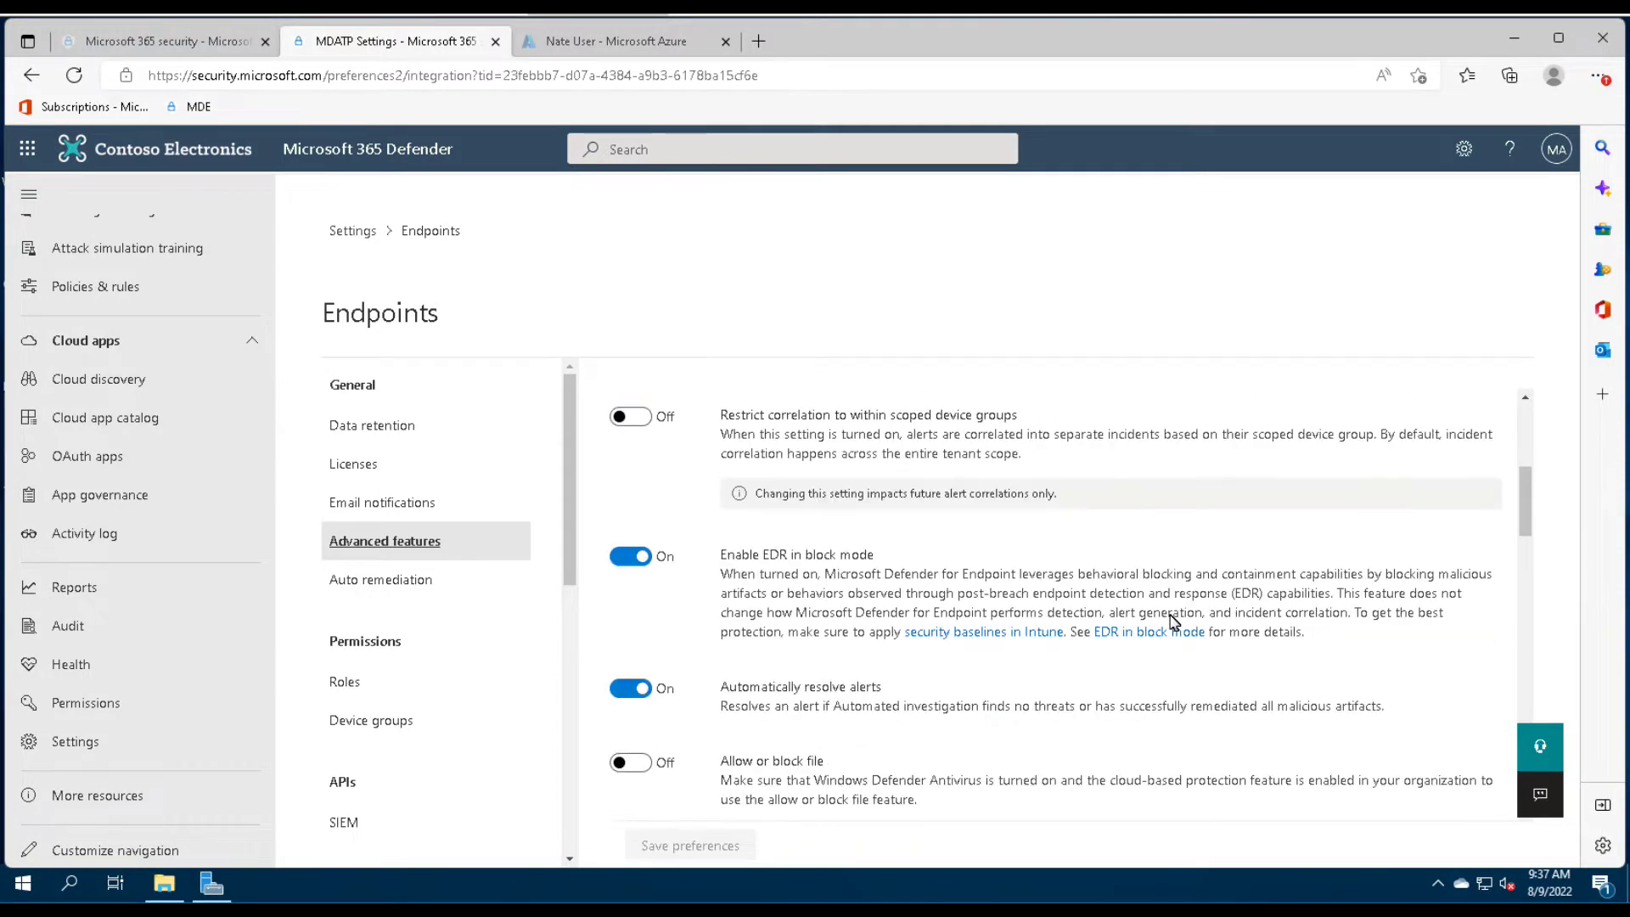
scroll(1131, 617, down, 5)
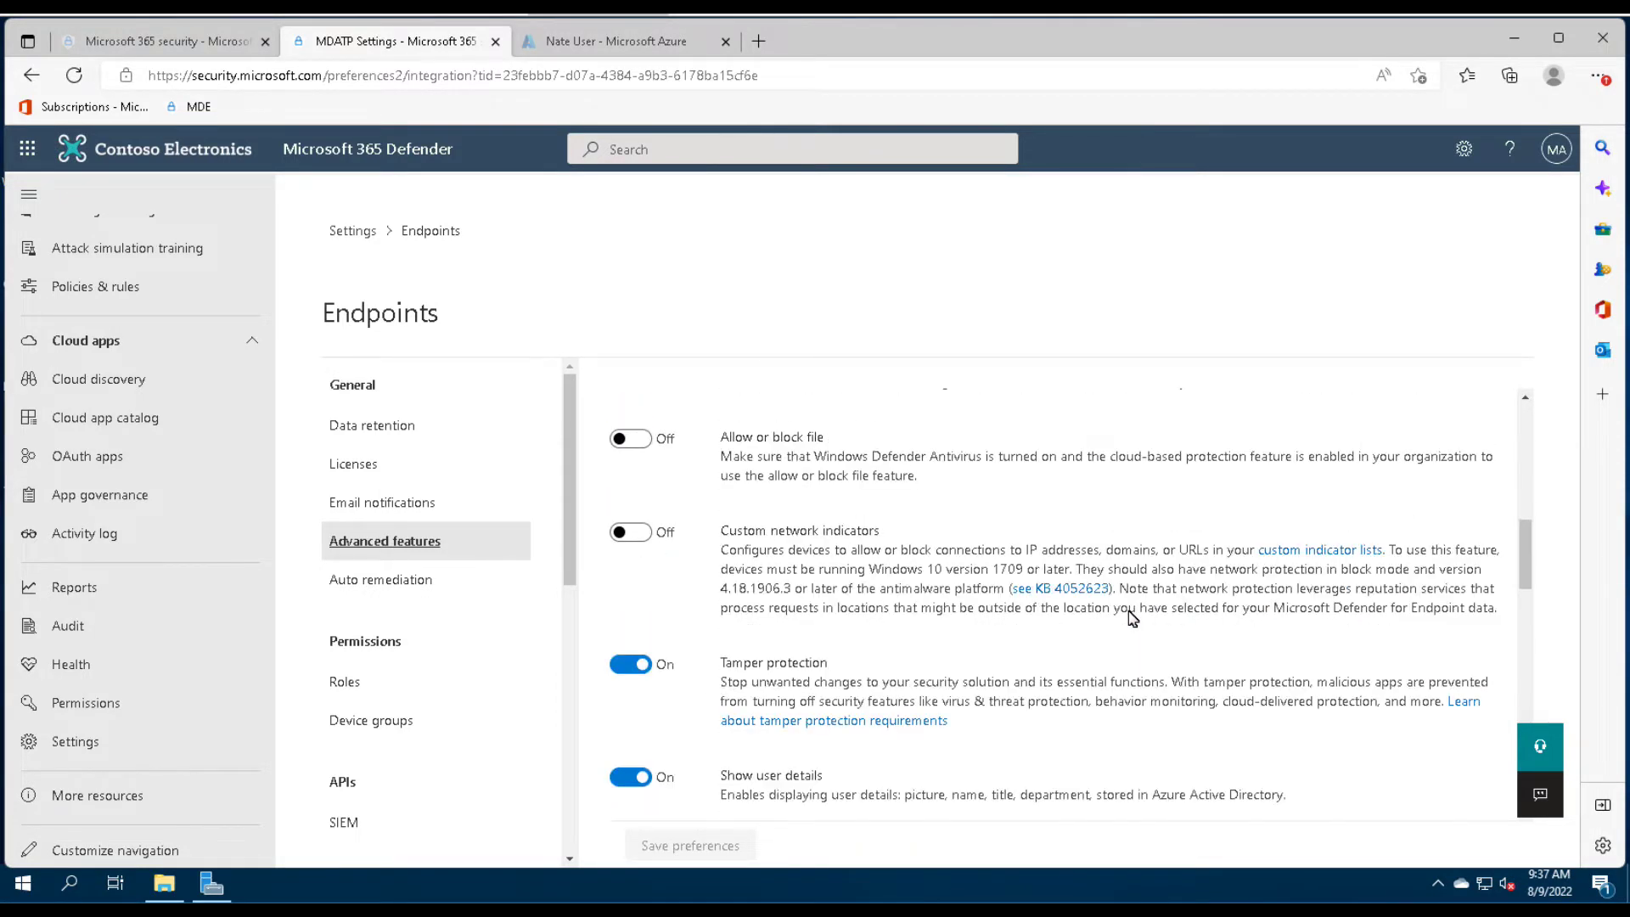
scroll(1132, 617, up, 12)
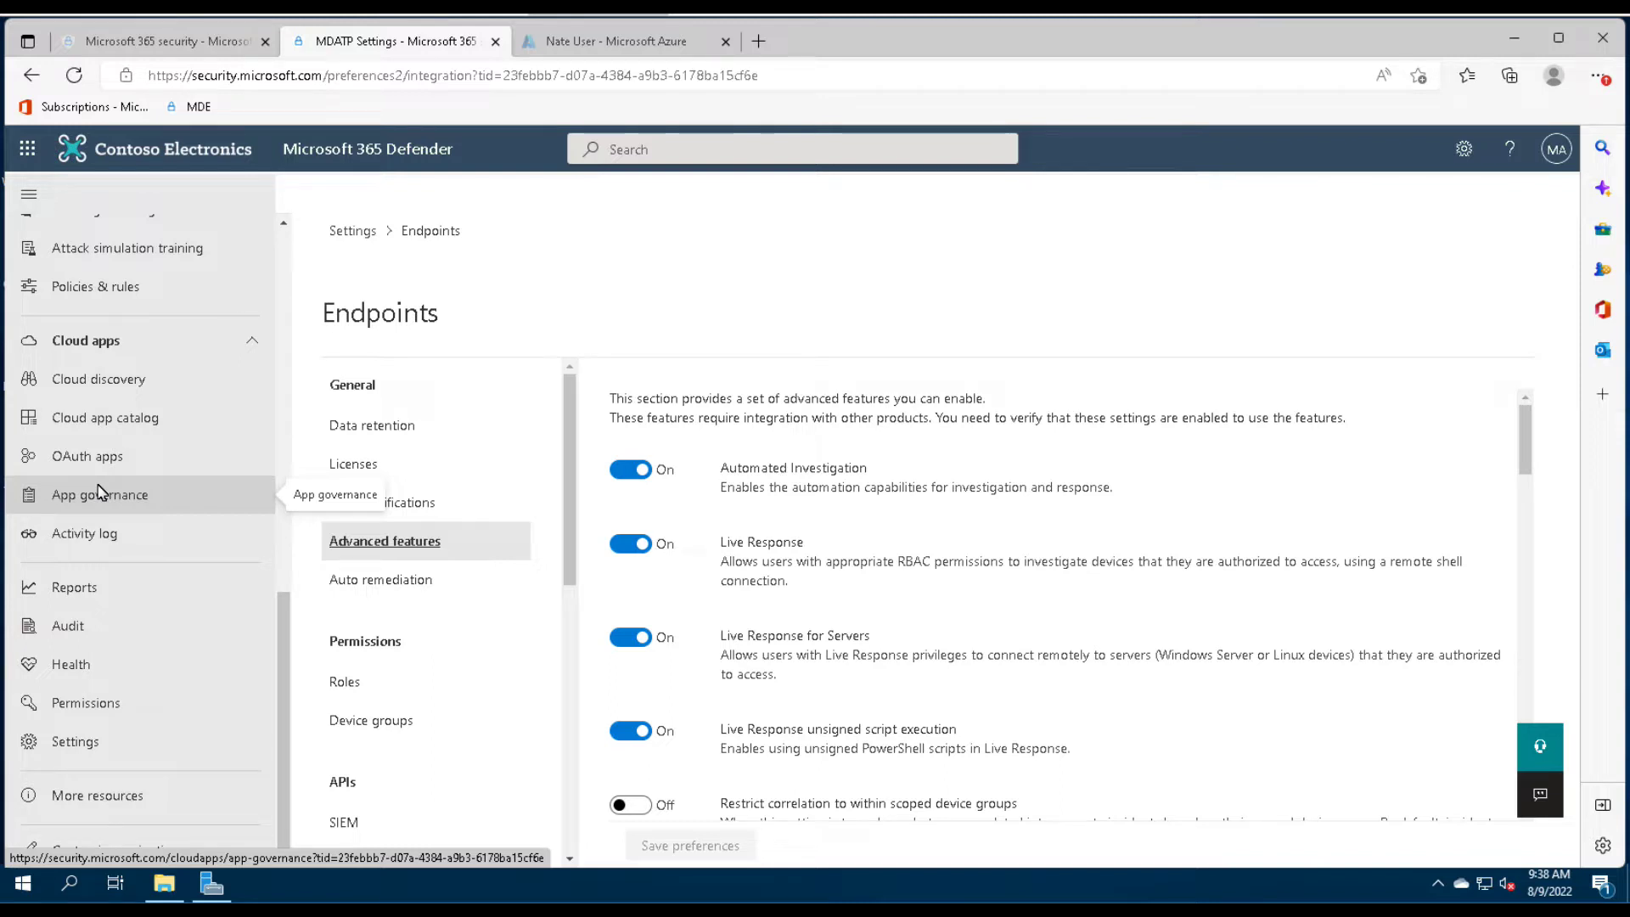
Find nl2019host2 in the Devices inventory and open its device page.
scroll(134, 497, up, 8)
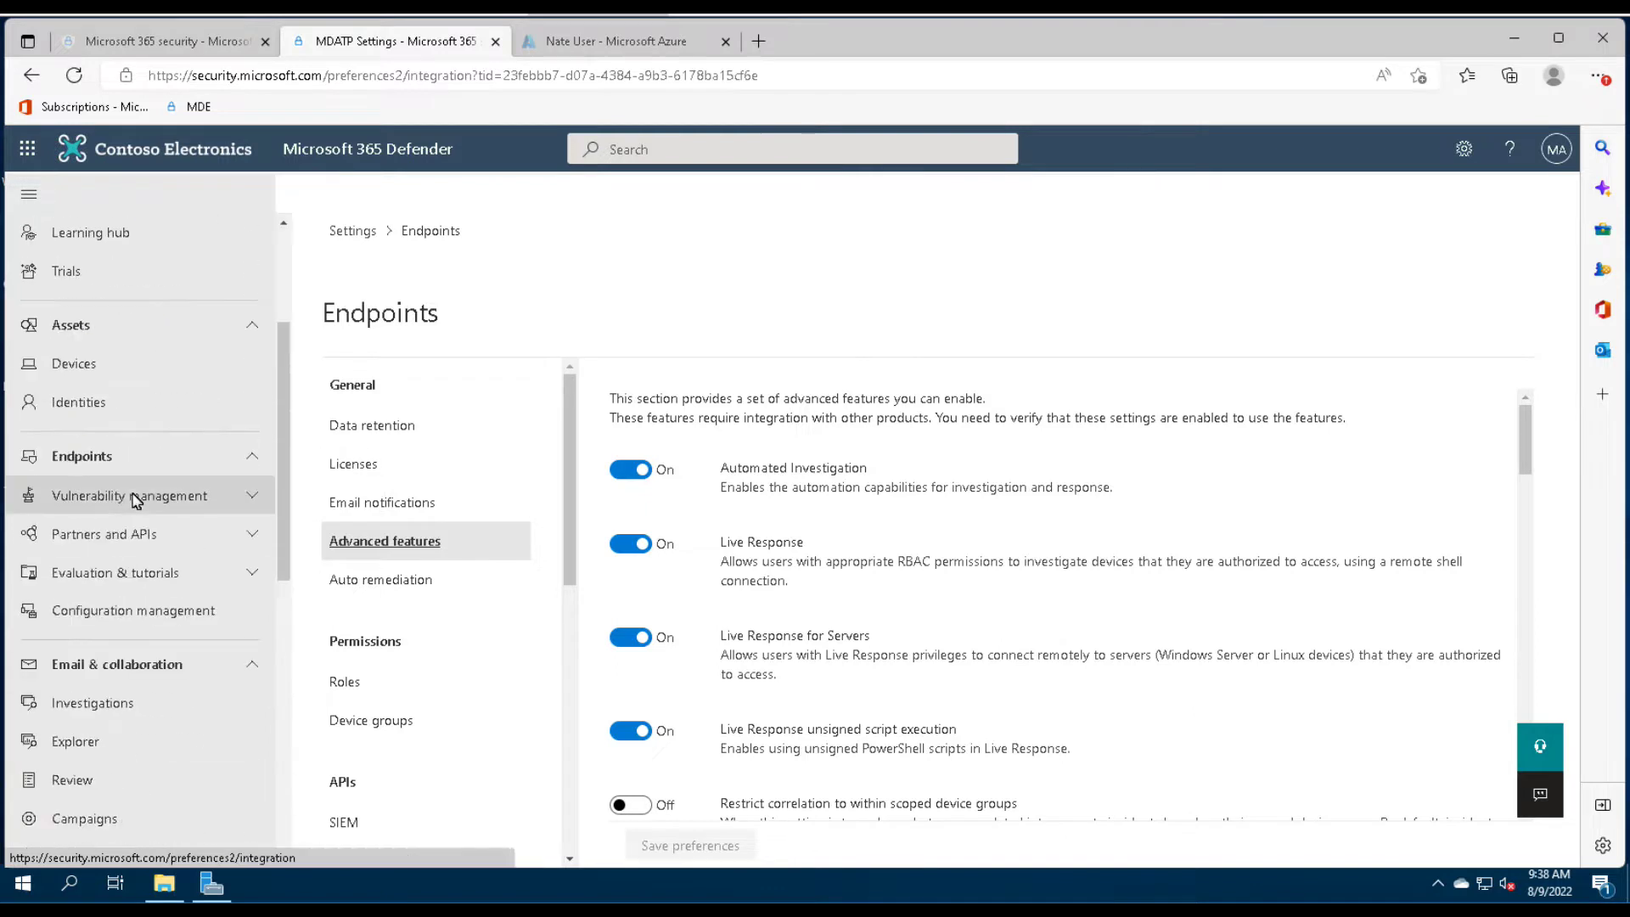
scroll(134, 495, up, 3)
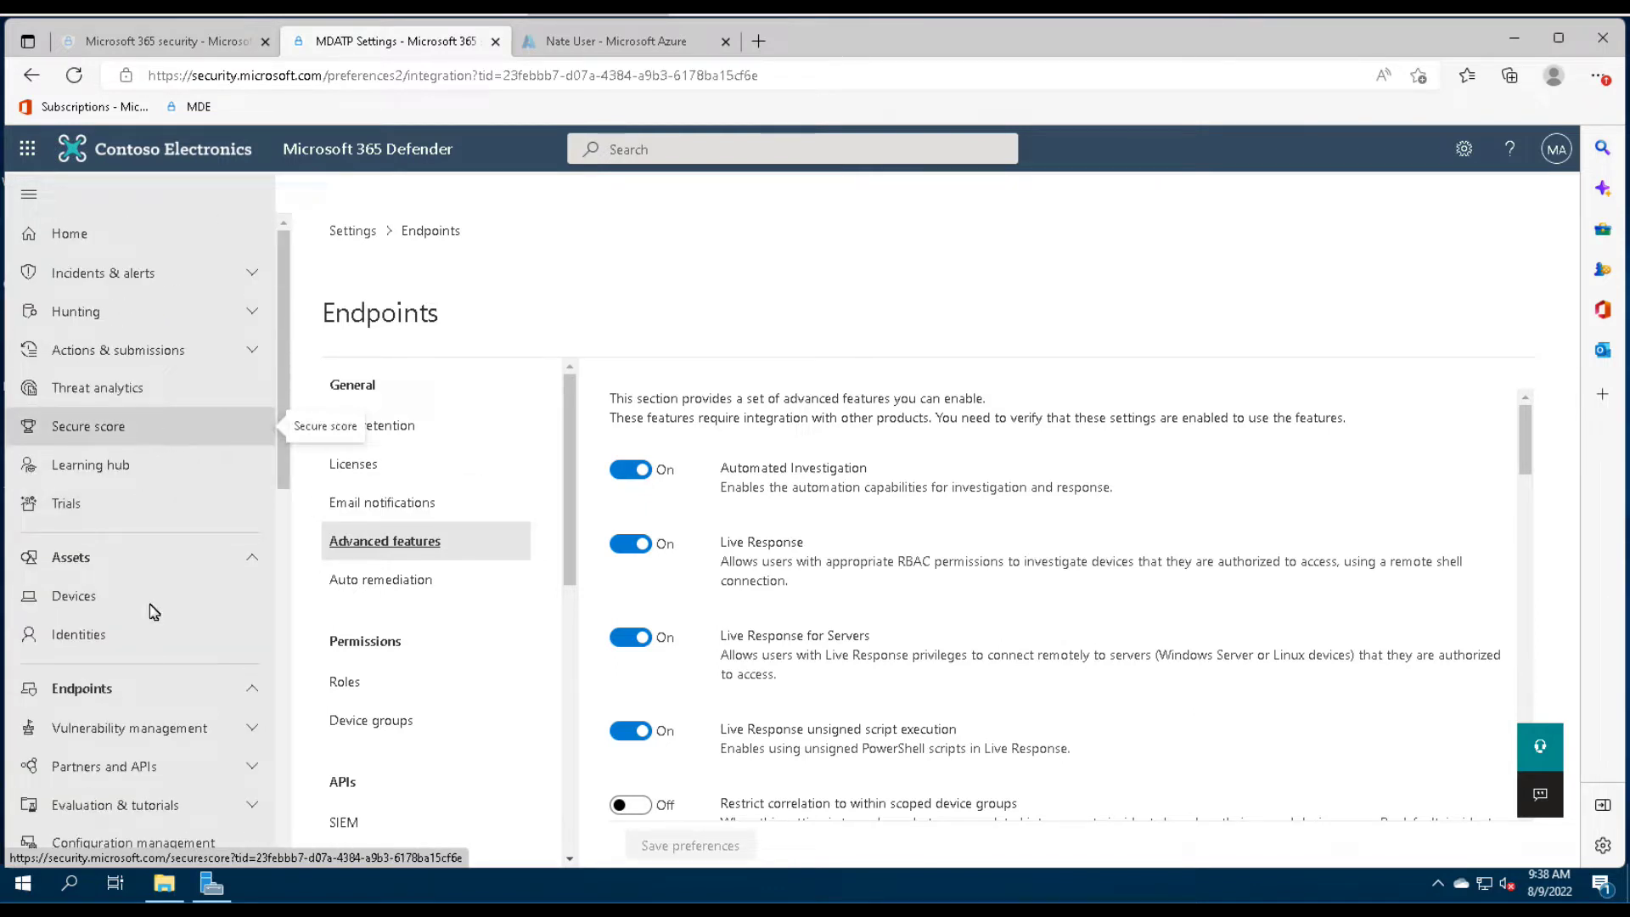
click(86, 603)
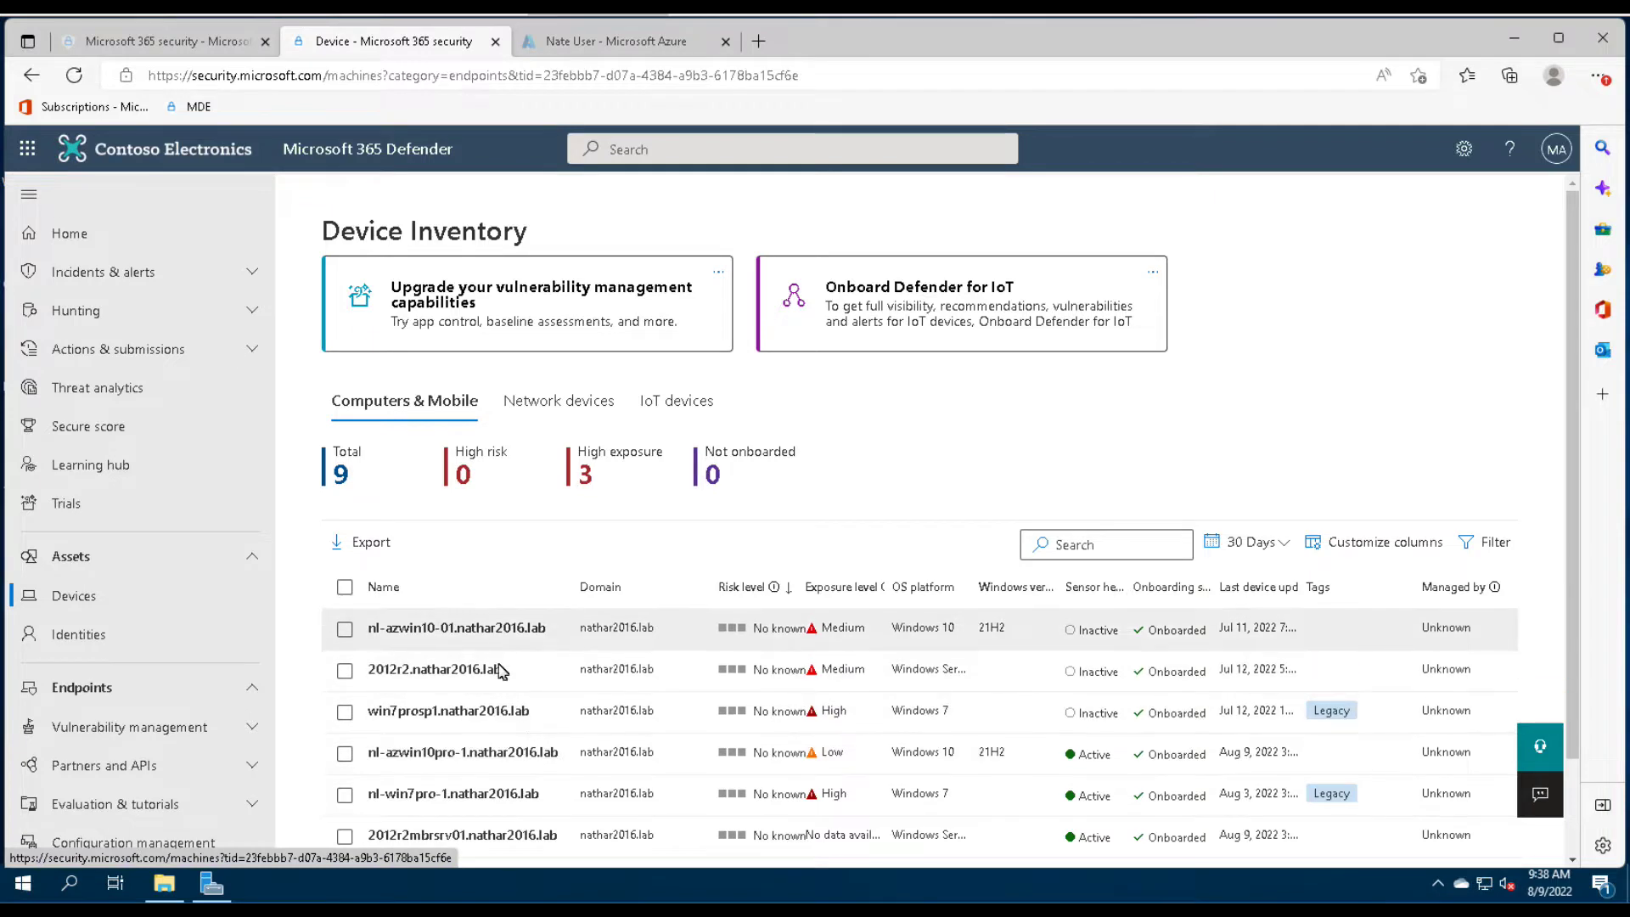
scroll(497, 765, down, 1)
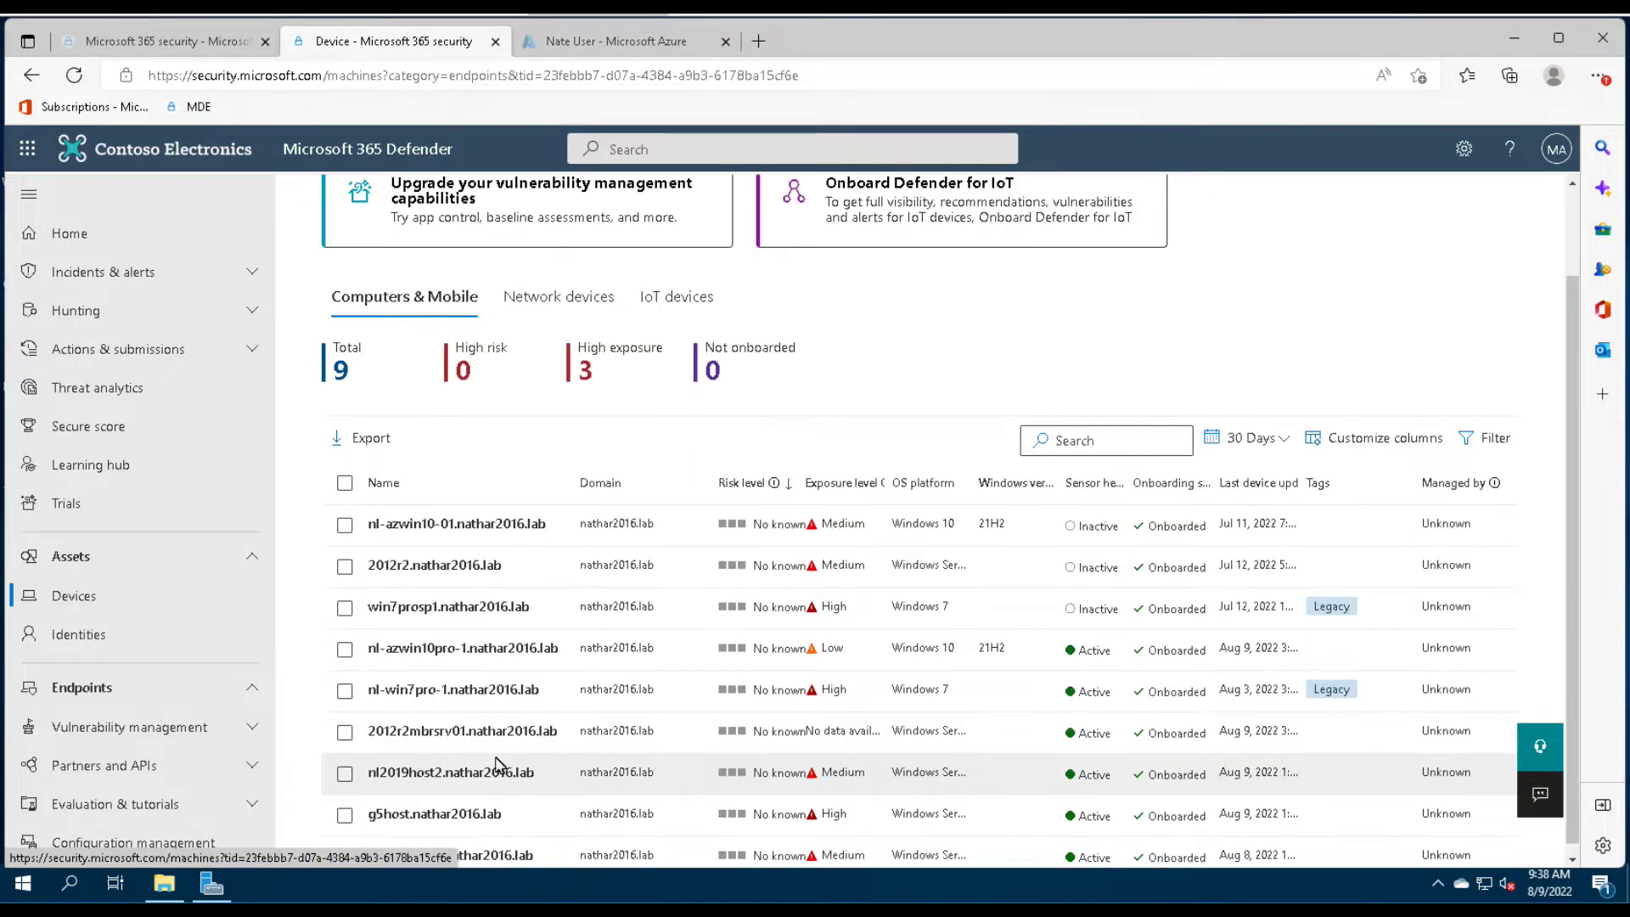
click(497, 769)
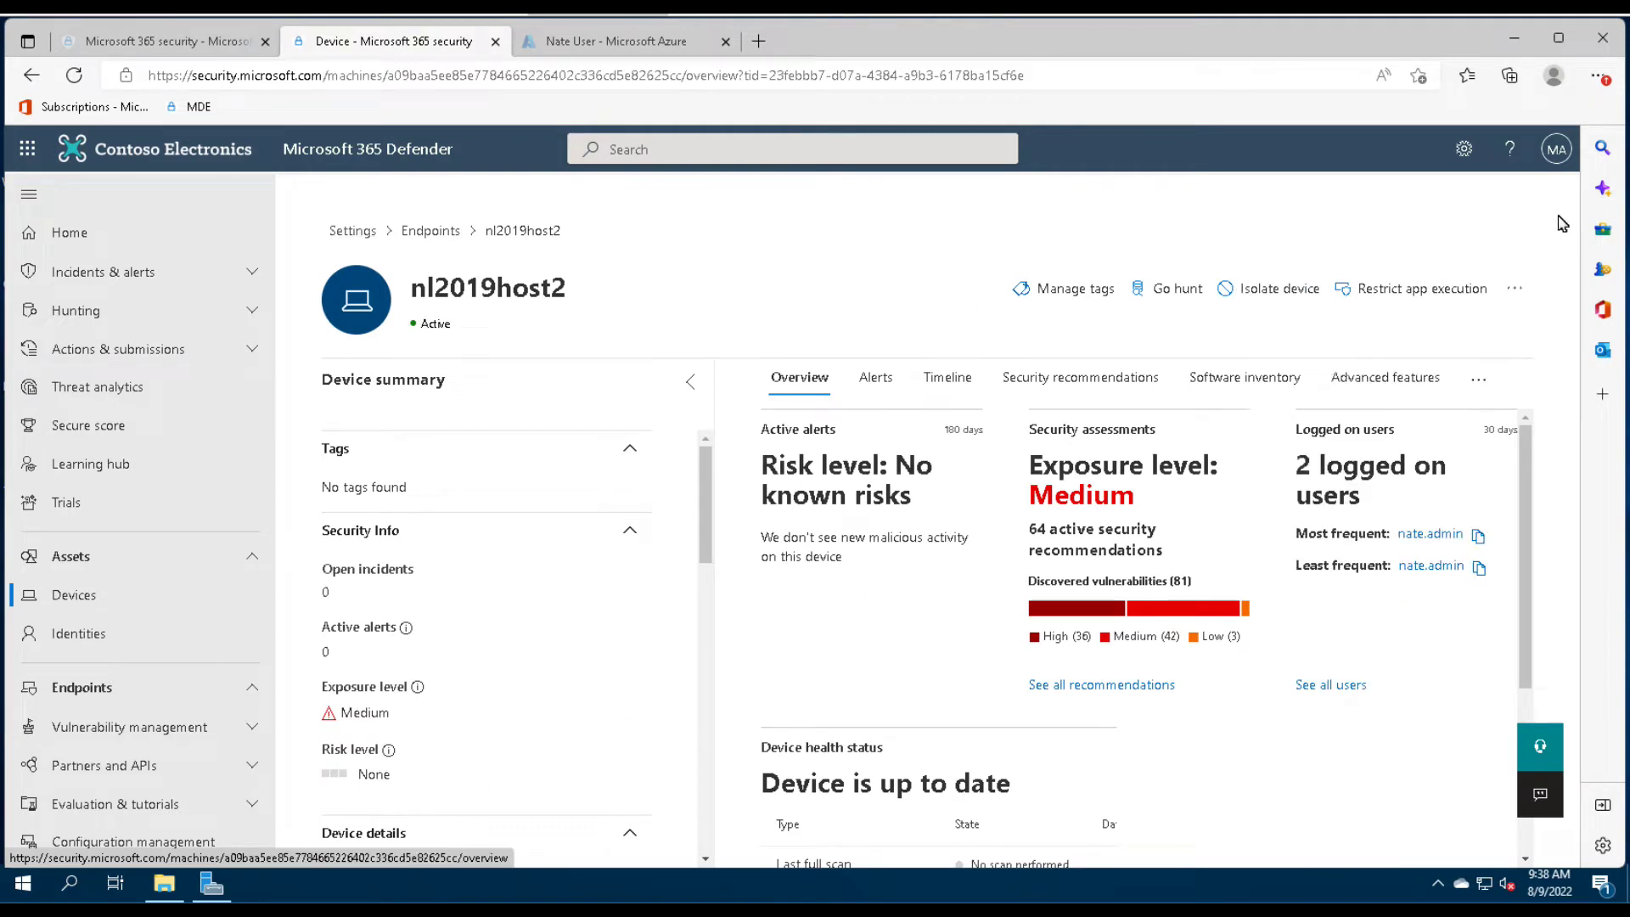
Initiate a Live Response session on nl2019host2 from the device's more-actions menu.
click(1515, 291)
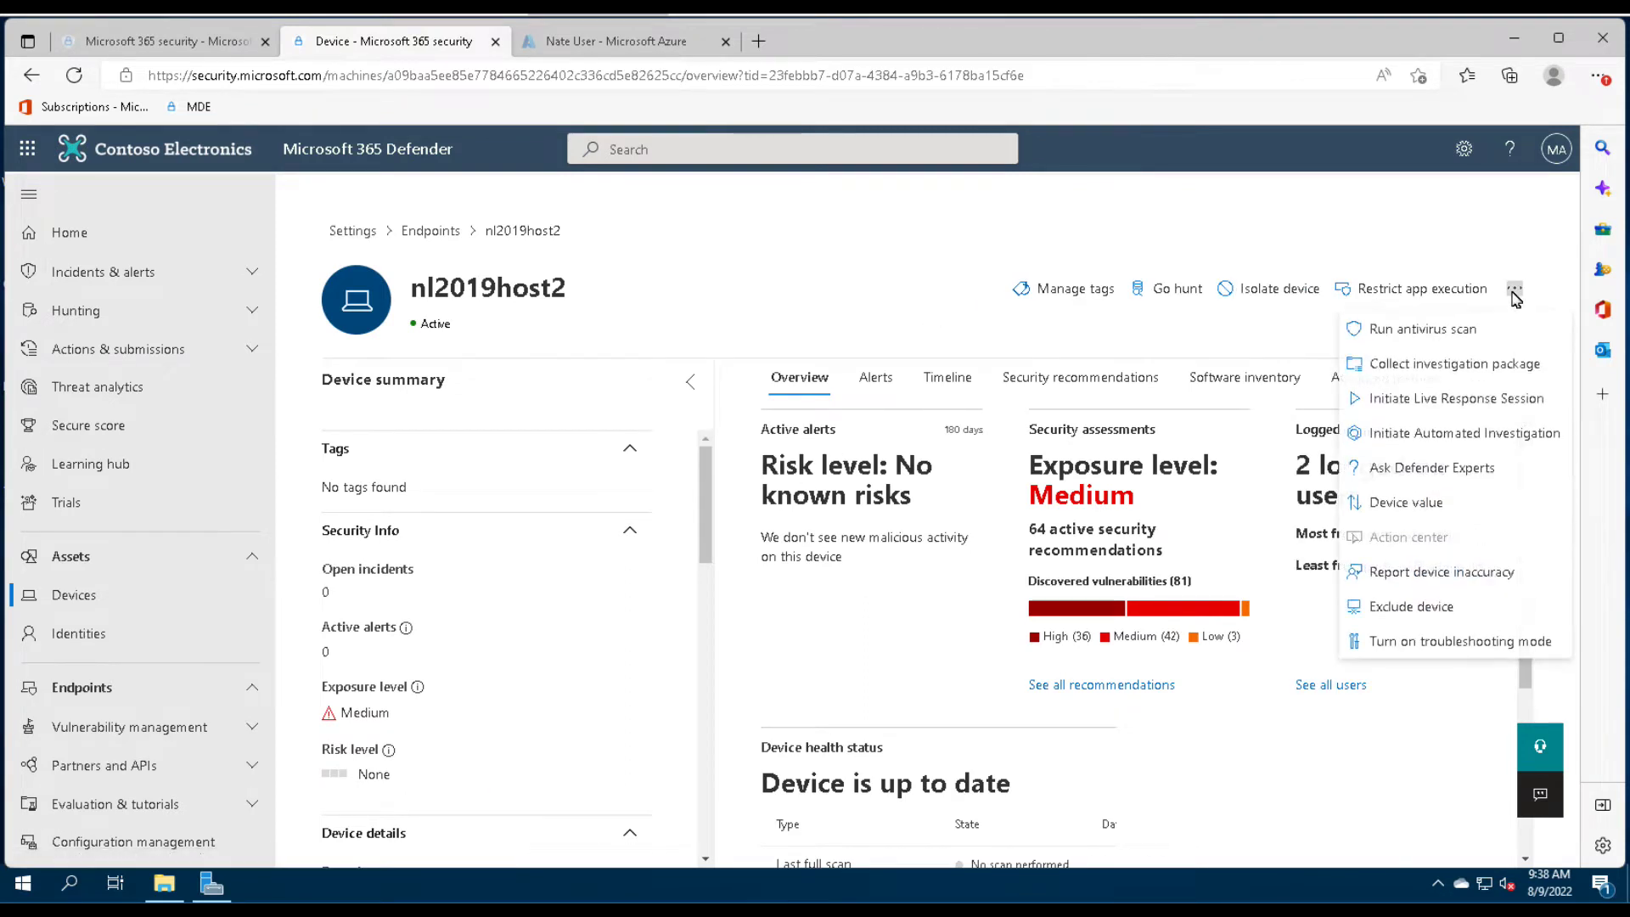
click(1432, 406)
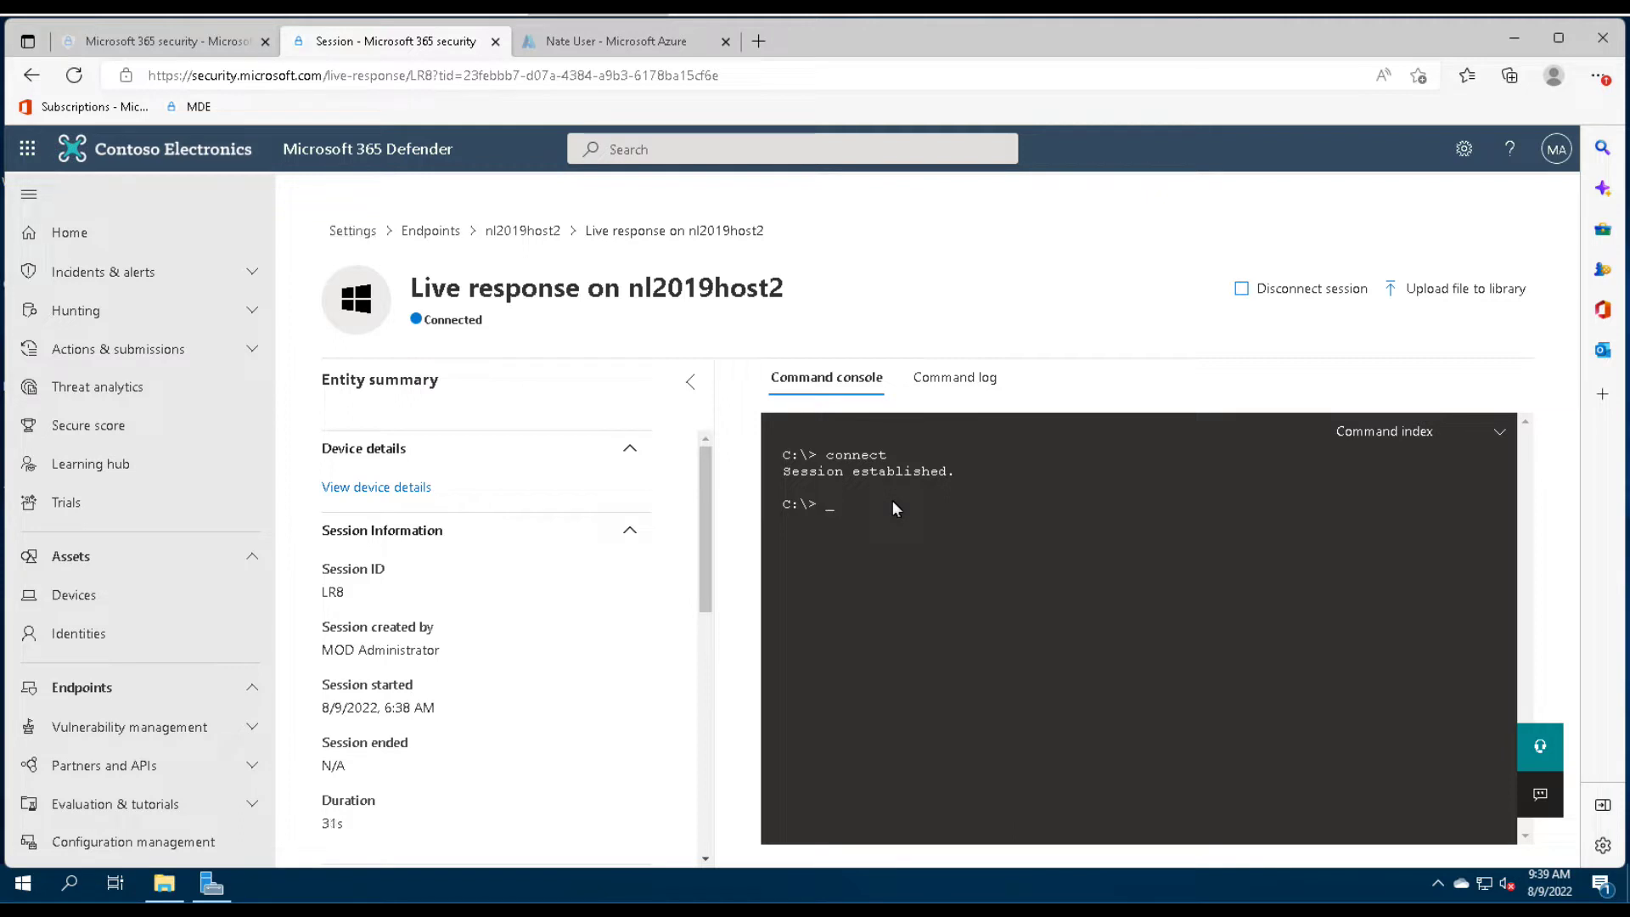
List the C:\ contents with dir and show the routing table with route print.
text(dir)
text(route print)
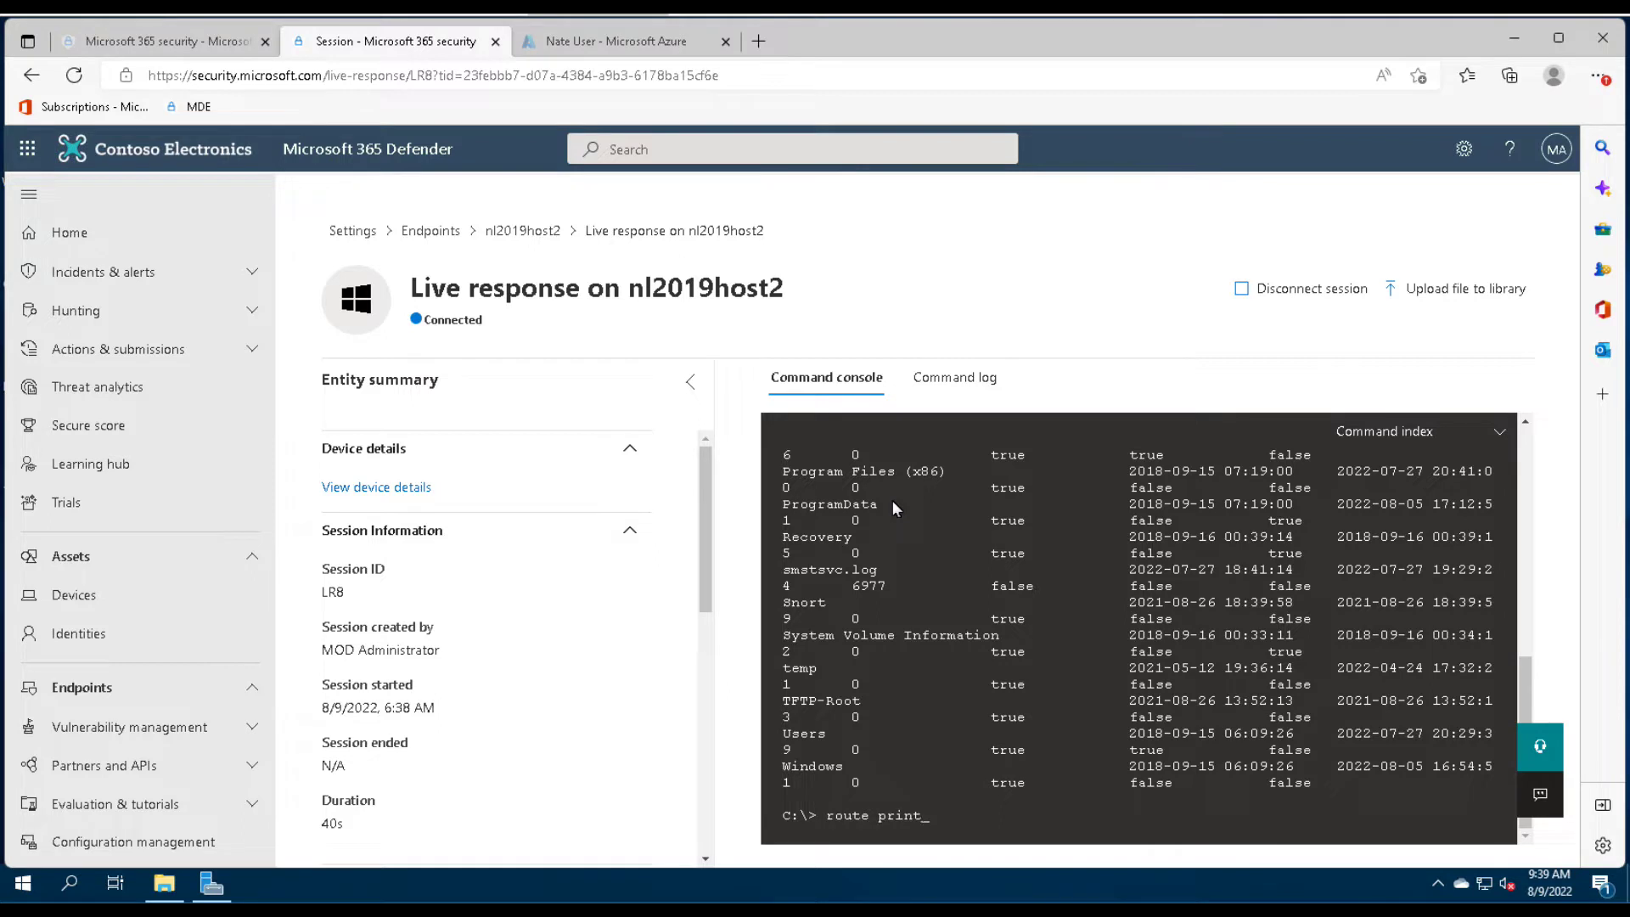
key(Return)
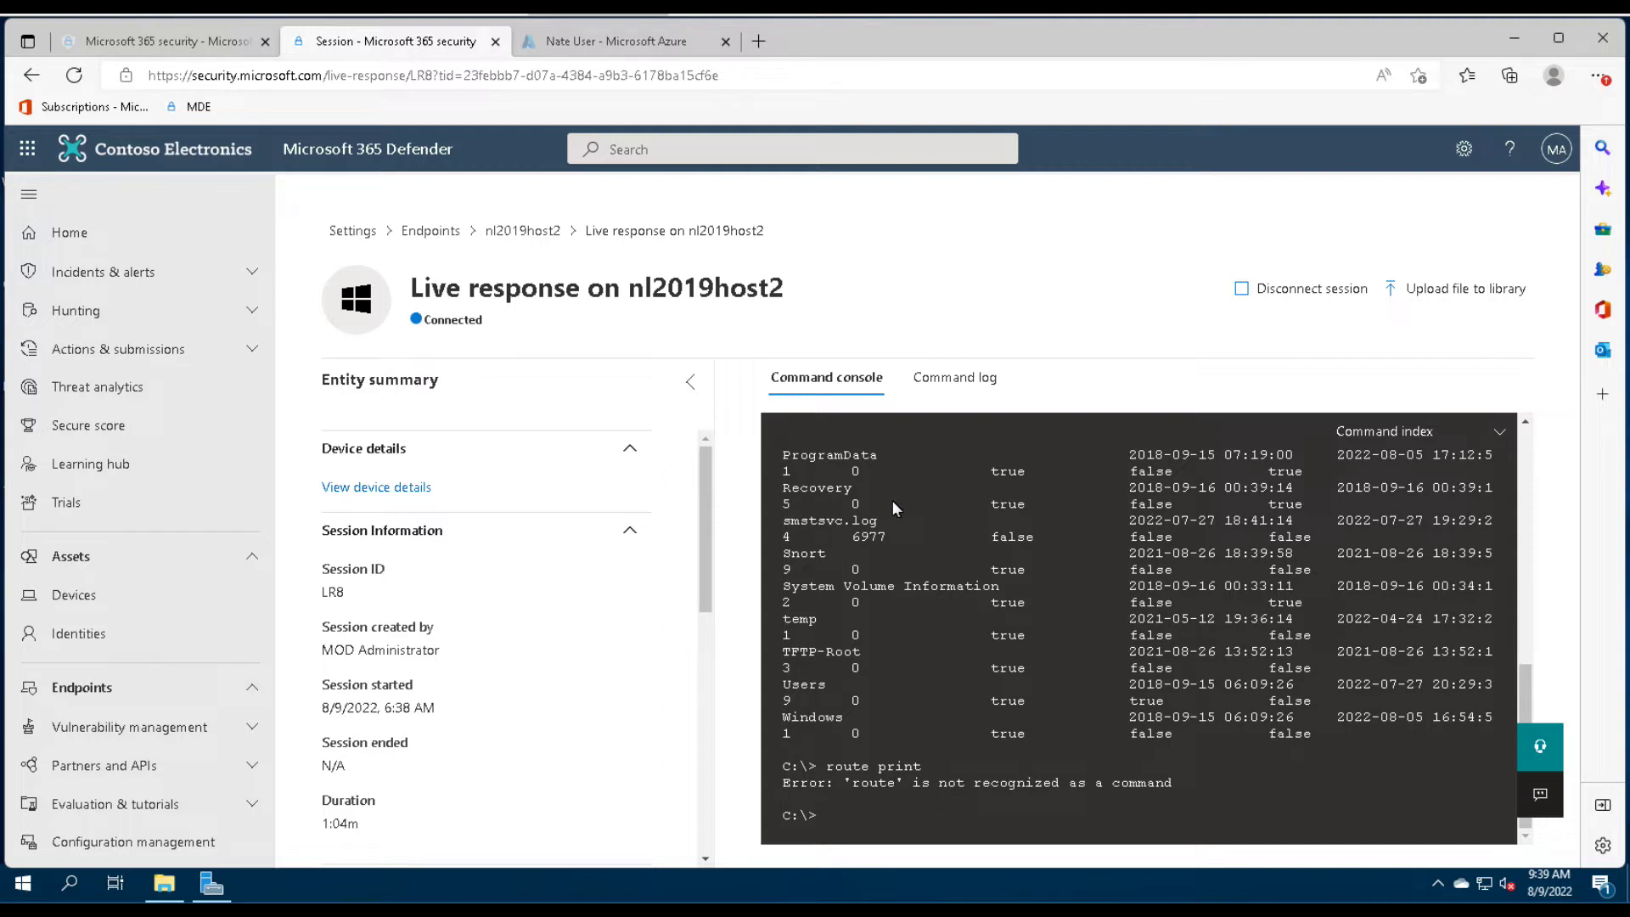
Change the session into the "program files" folder.
text(cd)
text(program files")
key(Return)
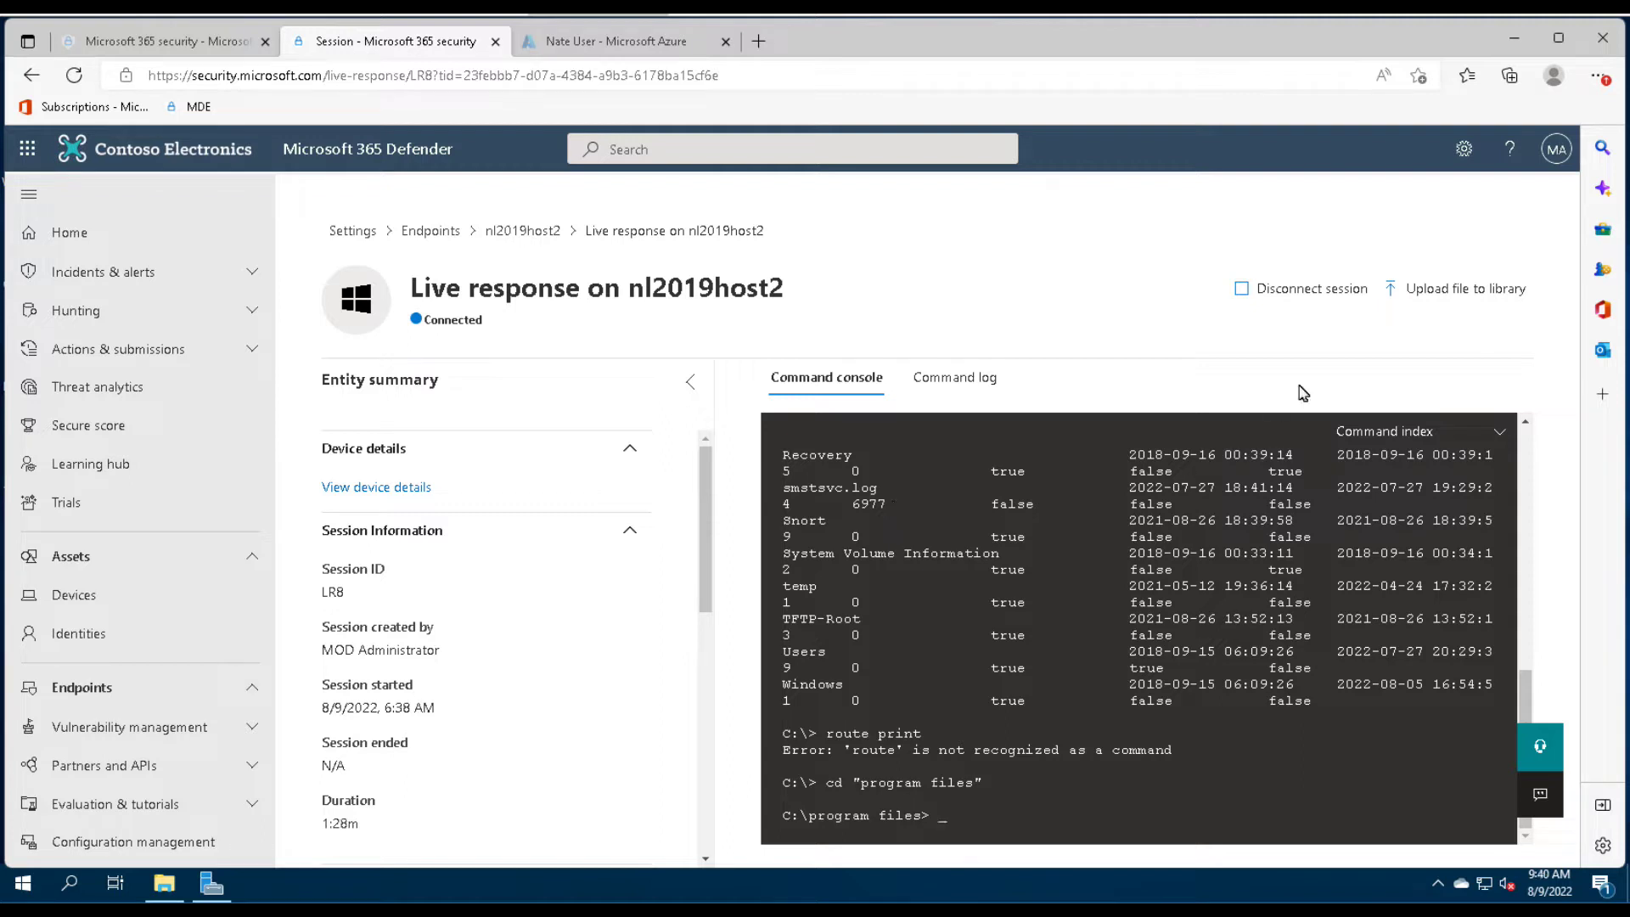
click(1454, 289)
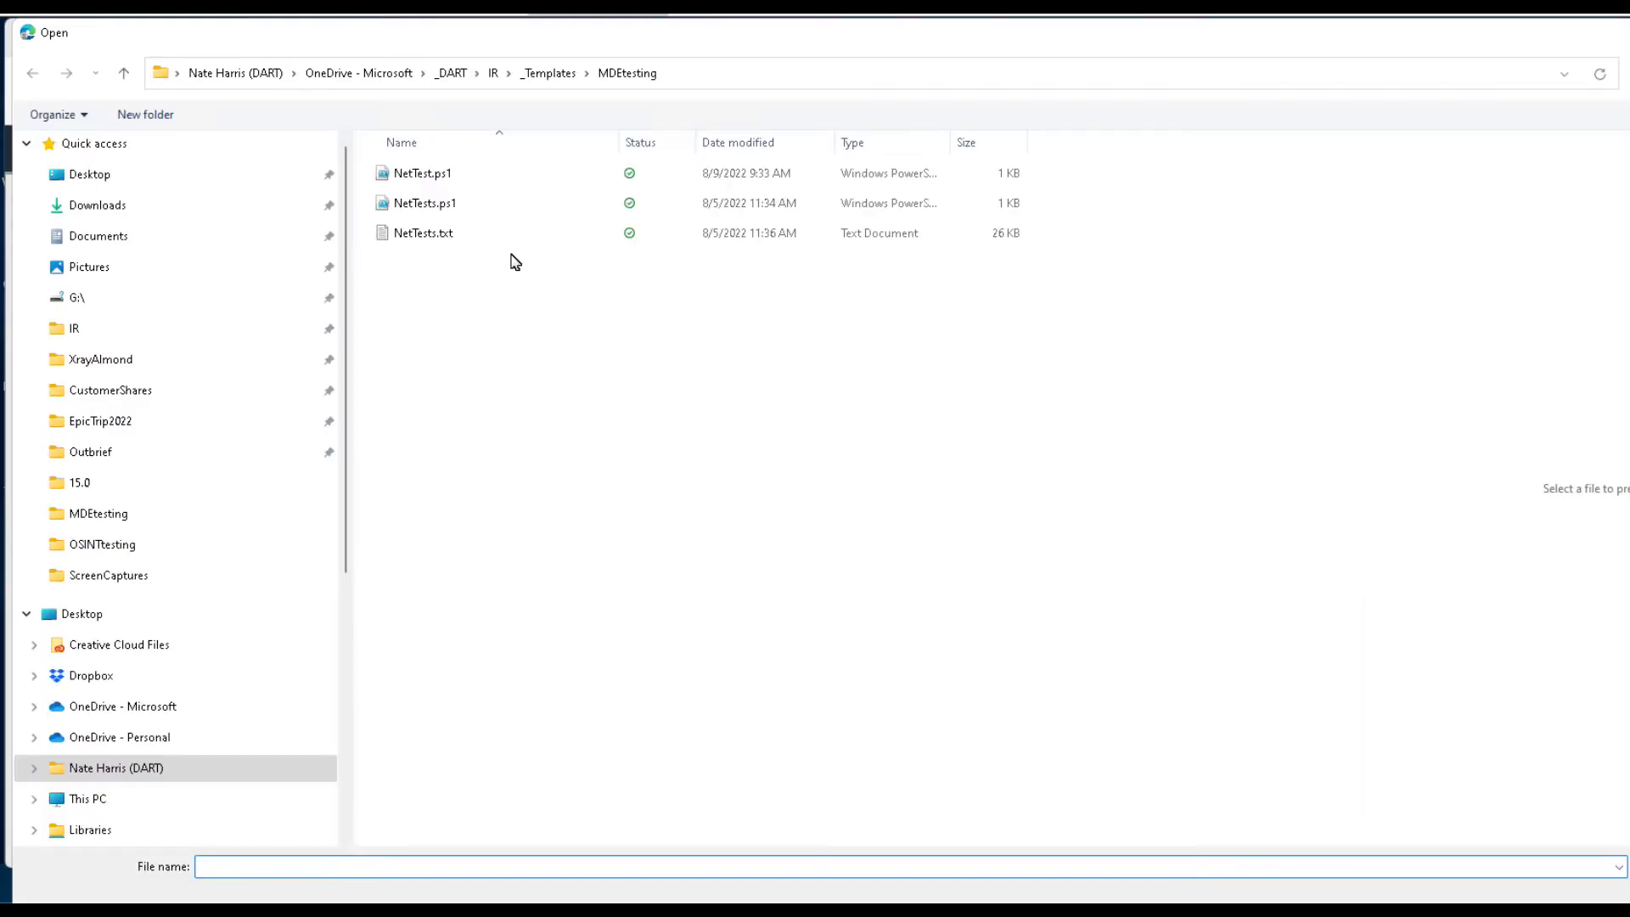
Upload NetTest.ps1 to the library with the description 'Network Tests'.
click(419, 177)
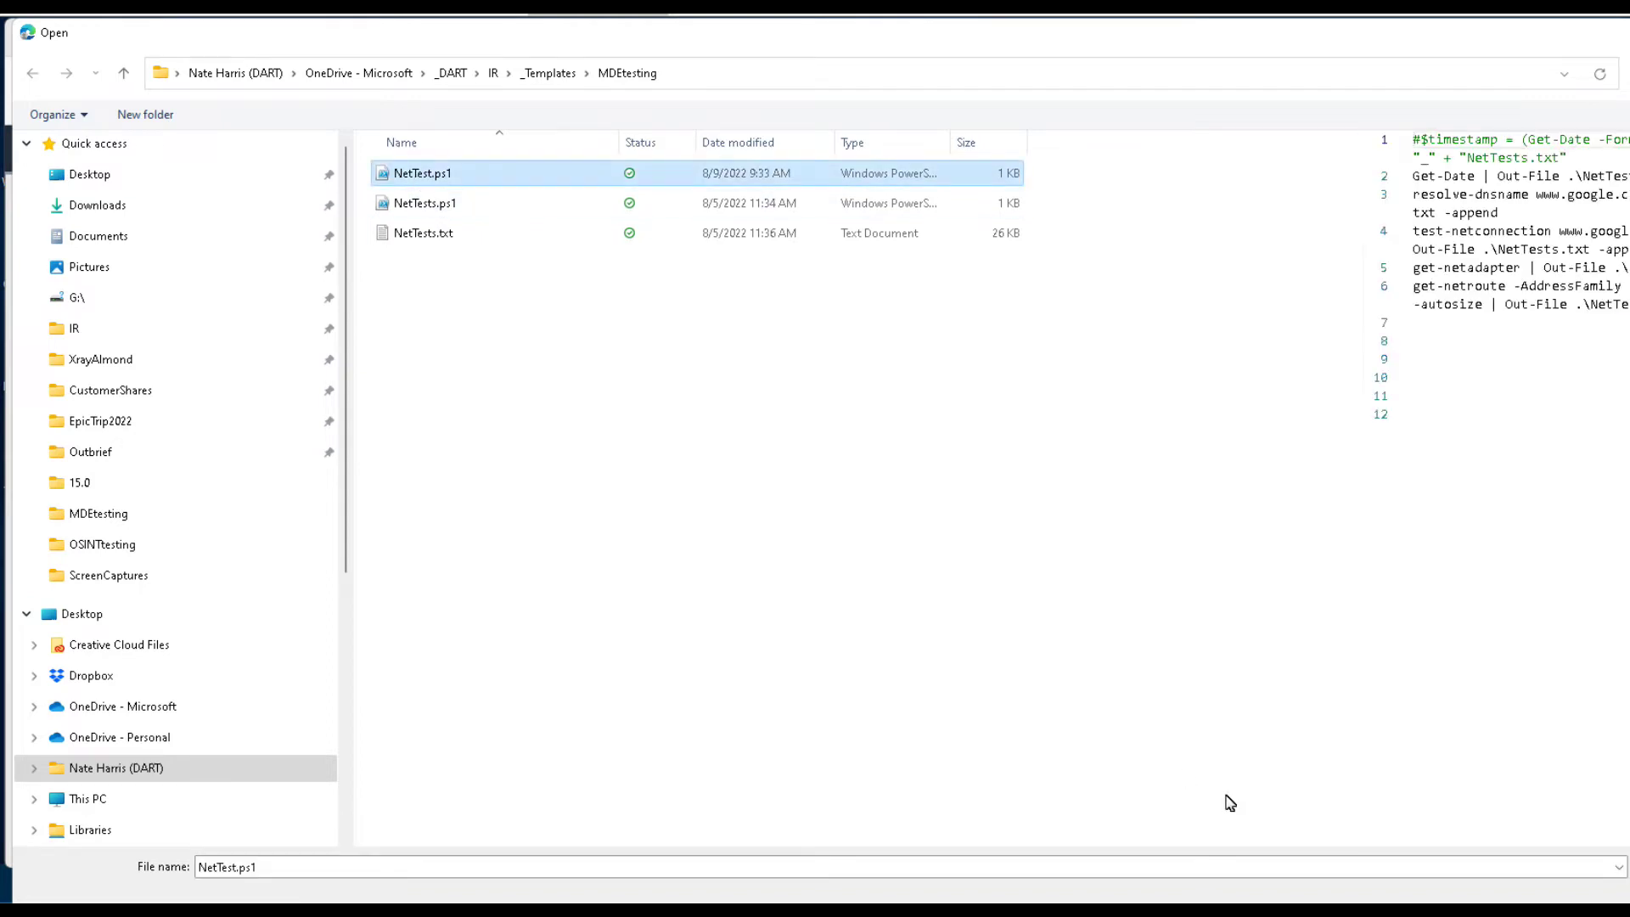
double_click(436, 175)
click(752, 486)
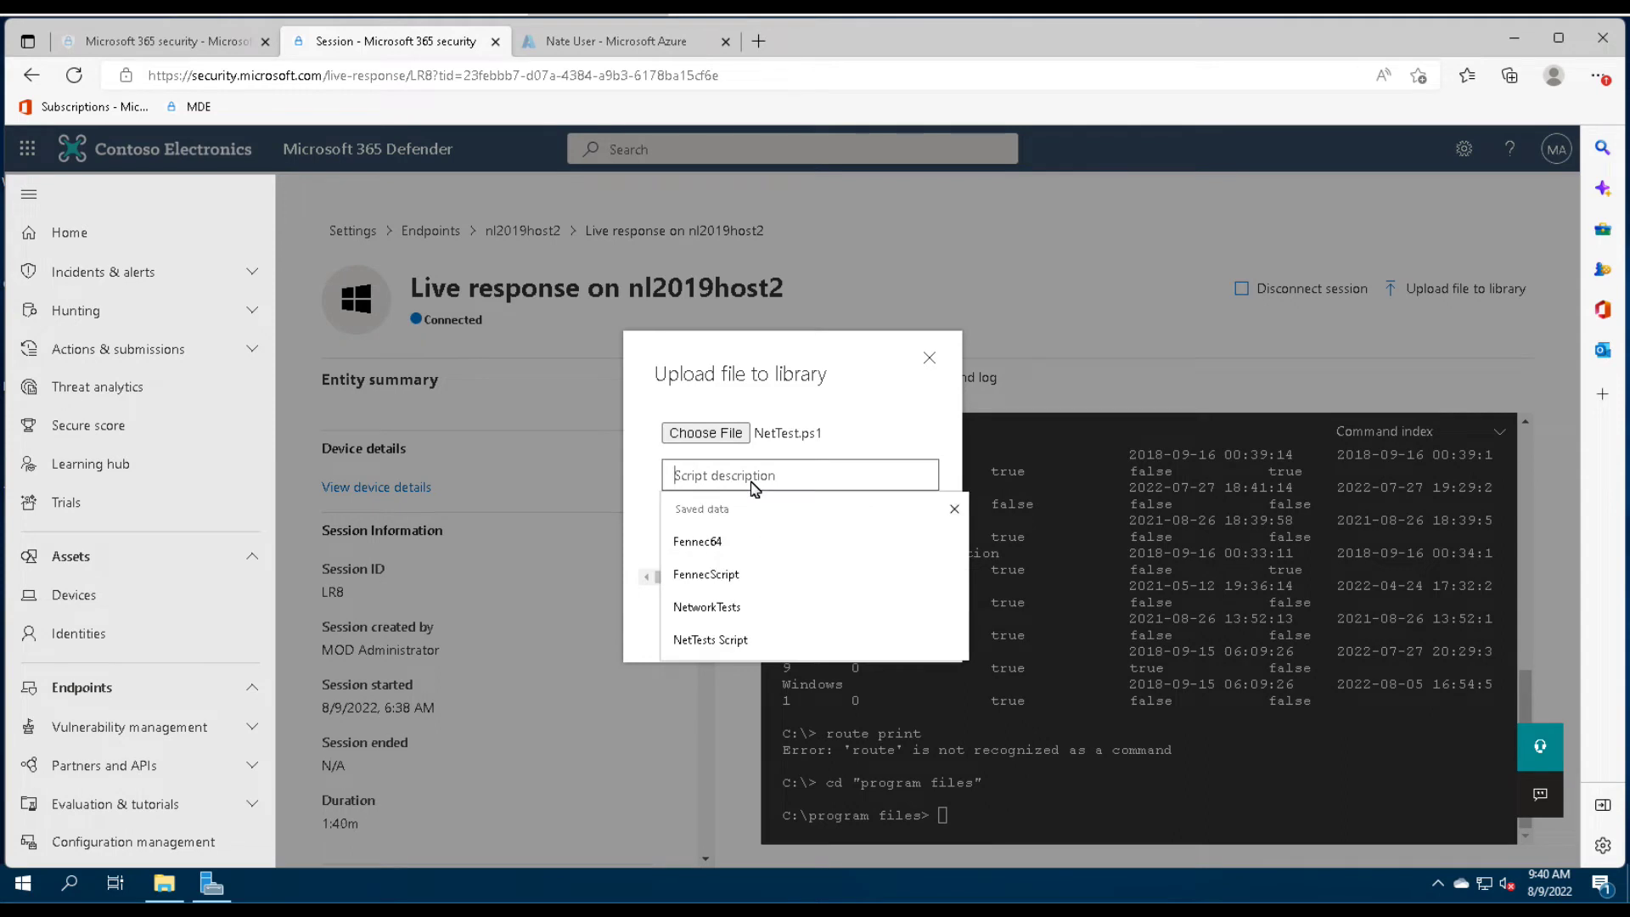
text(Network Tests)
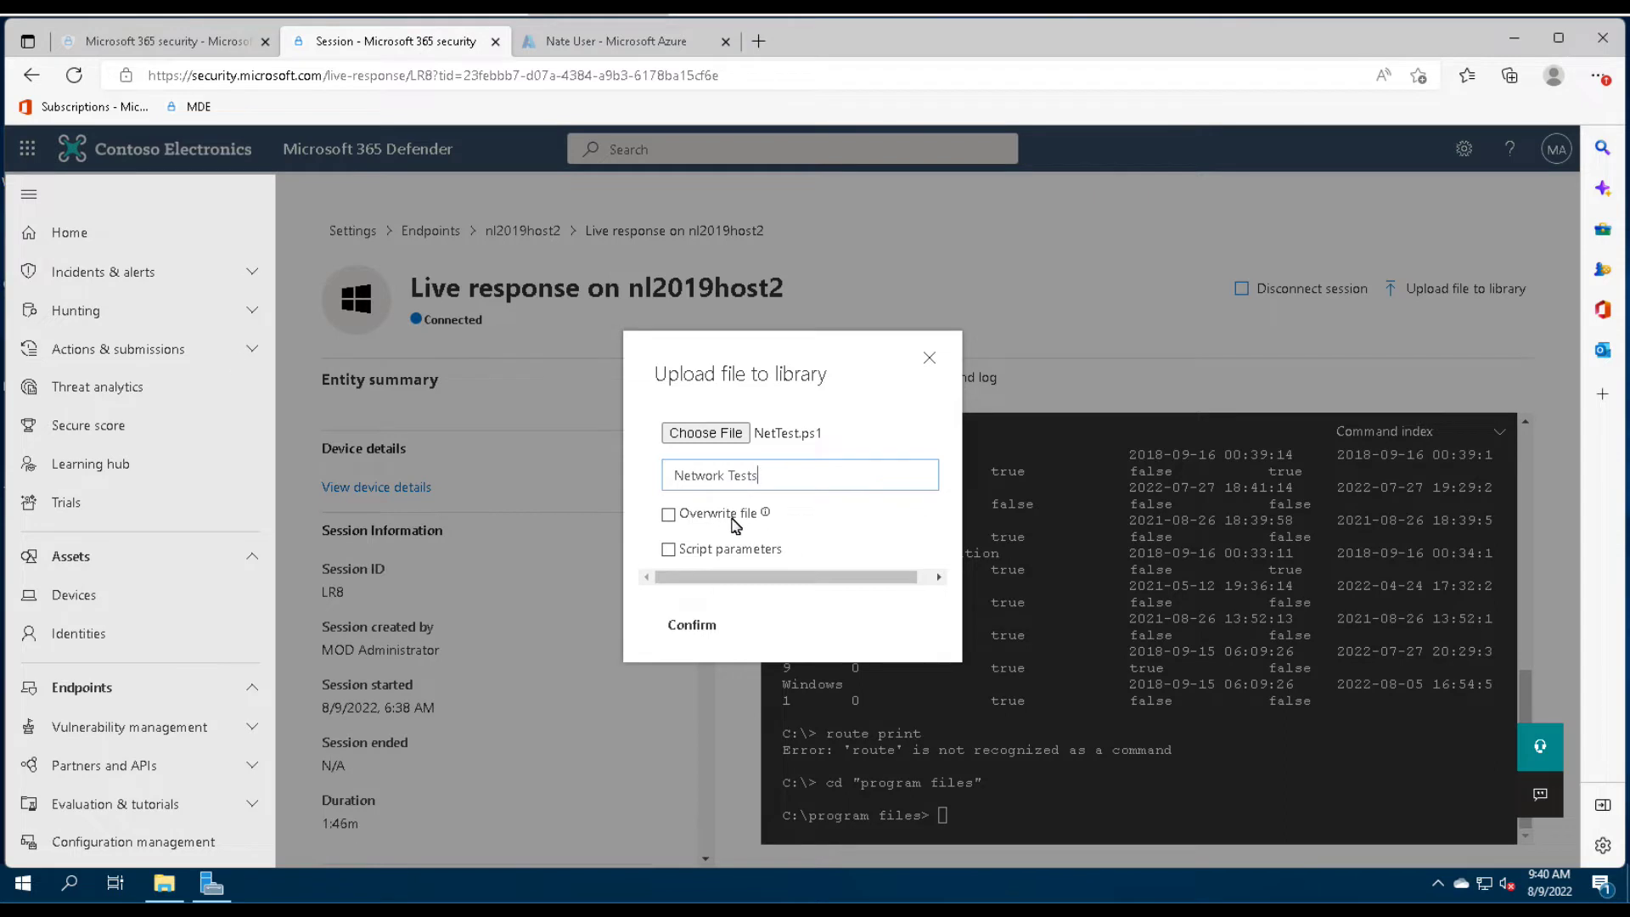
click(689, 629)
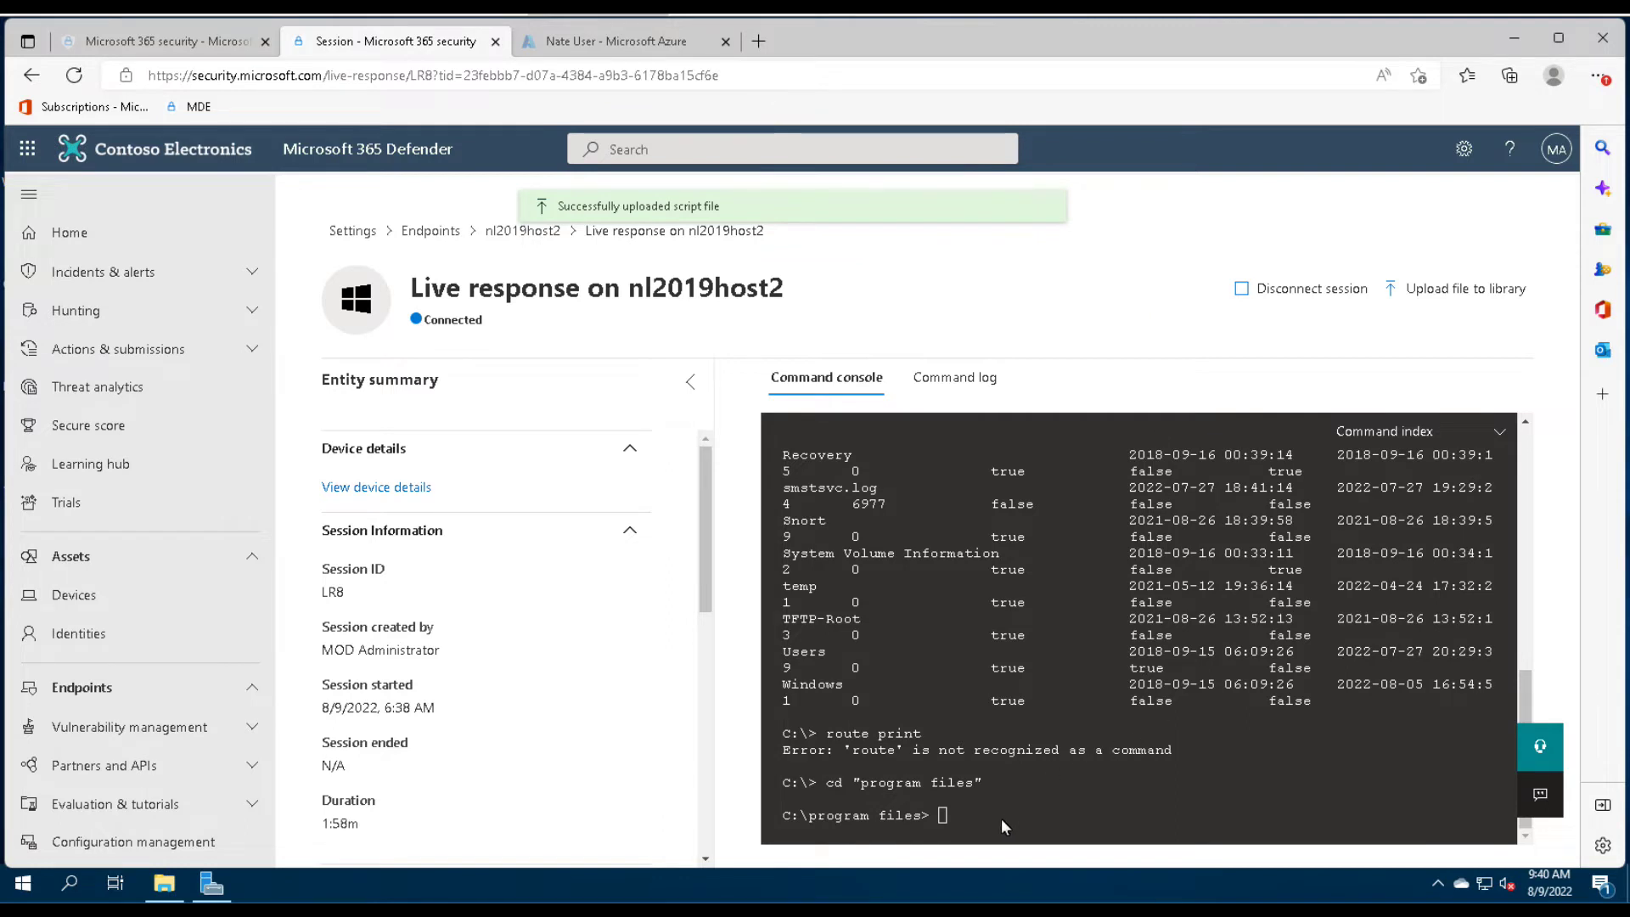
List the library to confirm NetTest.ps1 is there, then run NetTest.ps1.
text(library)
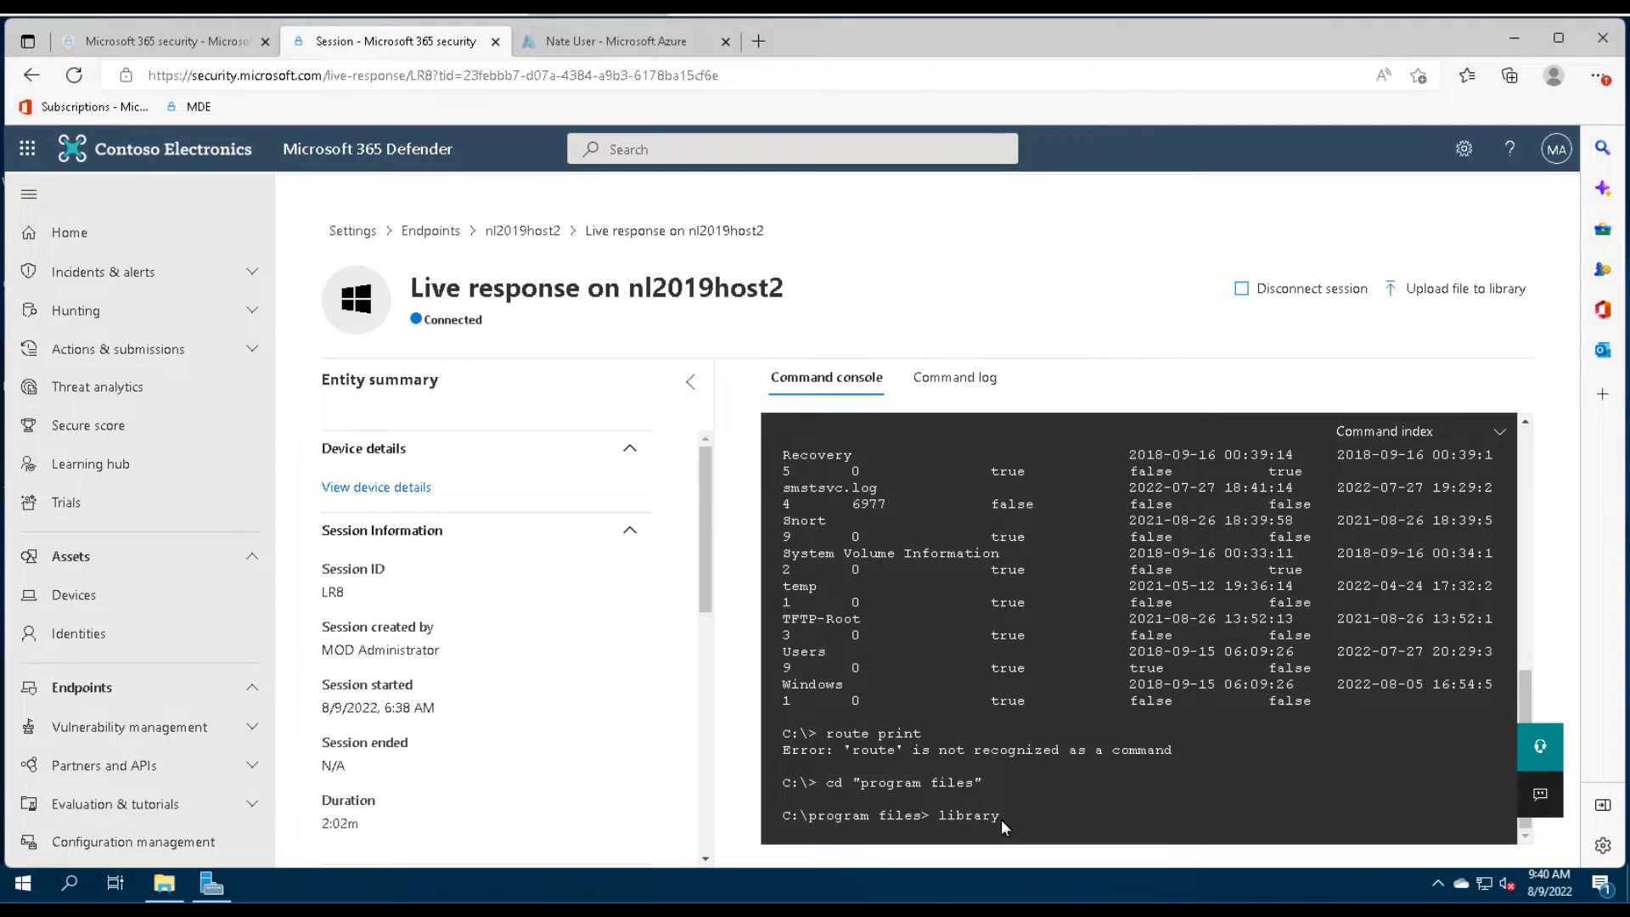
key(Return)
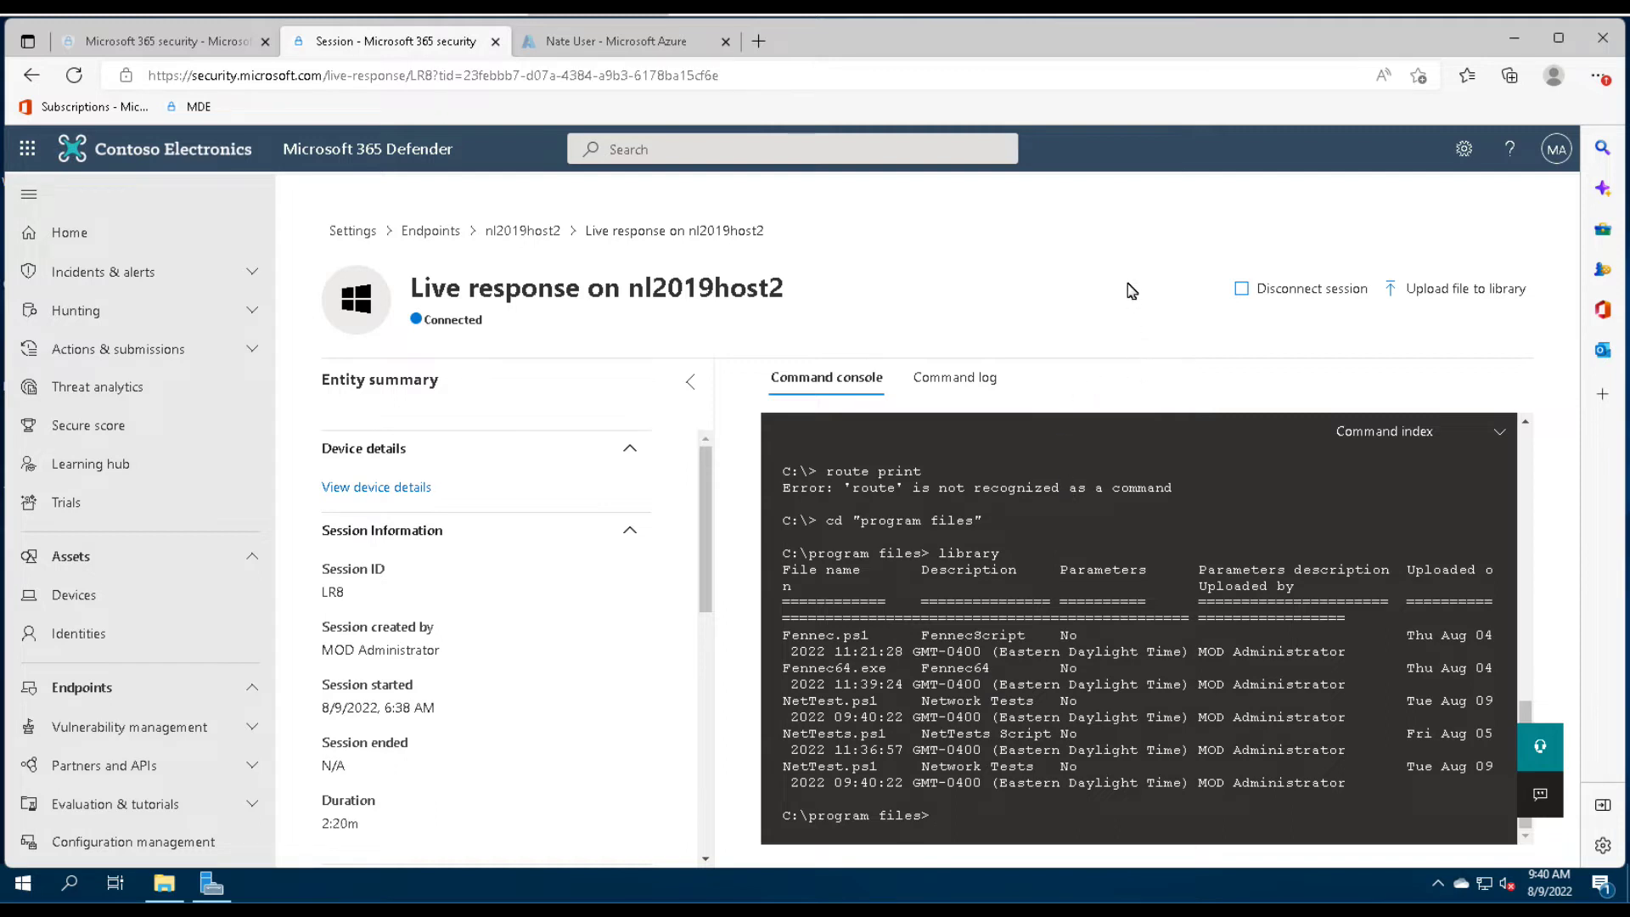
text(run NetTest.ps1)
key(Return)
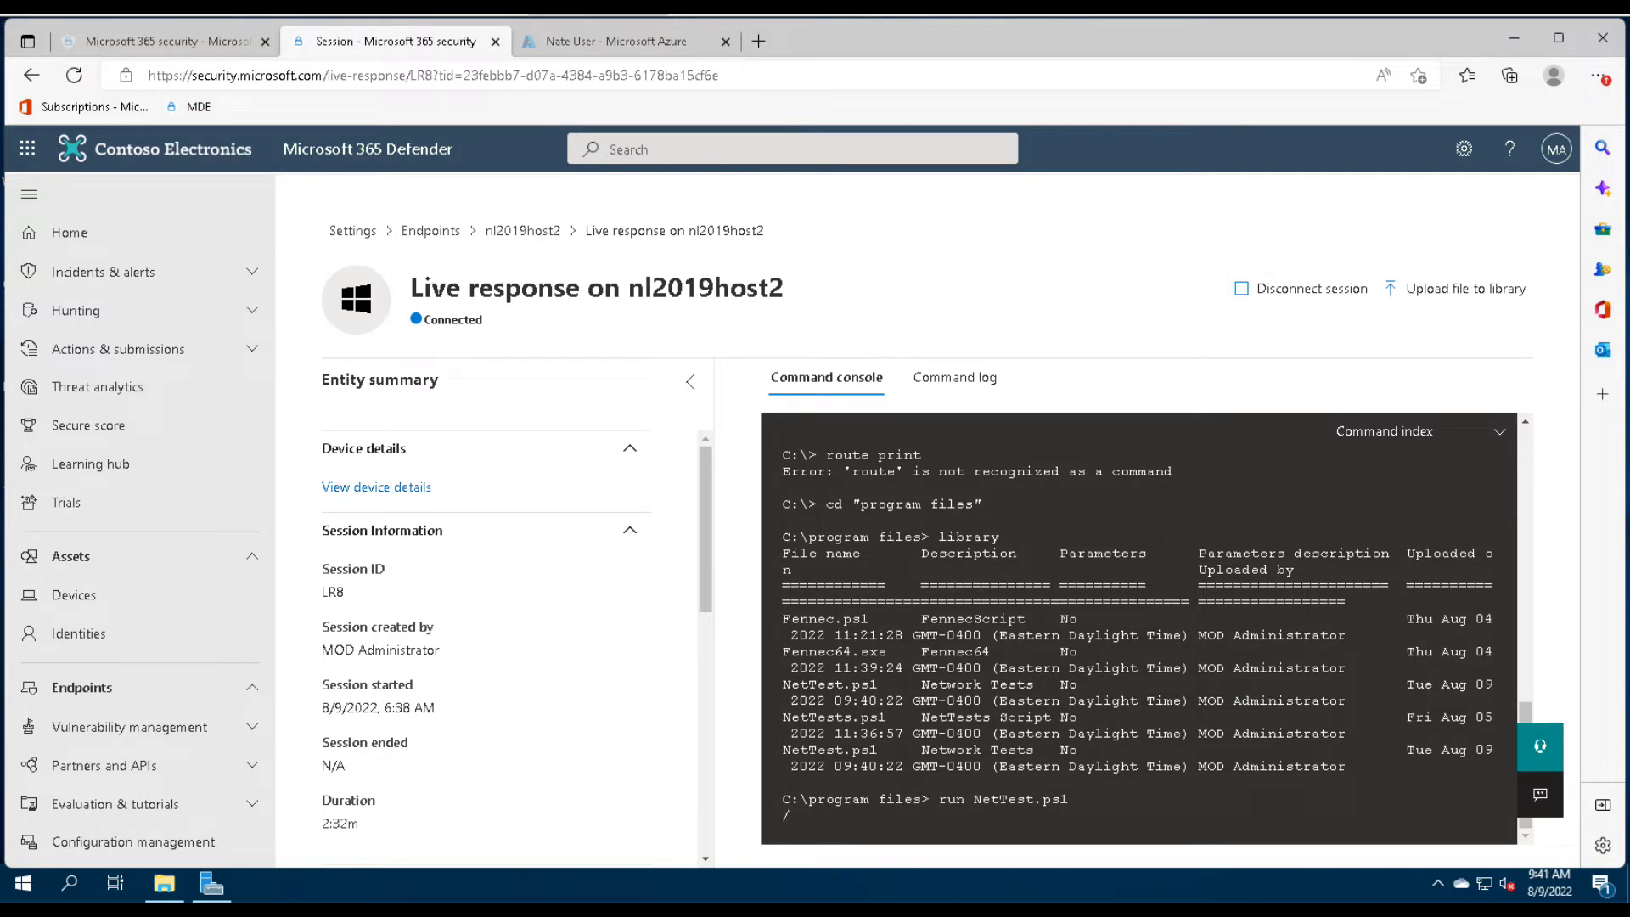
click(509, 888)
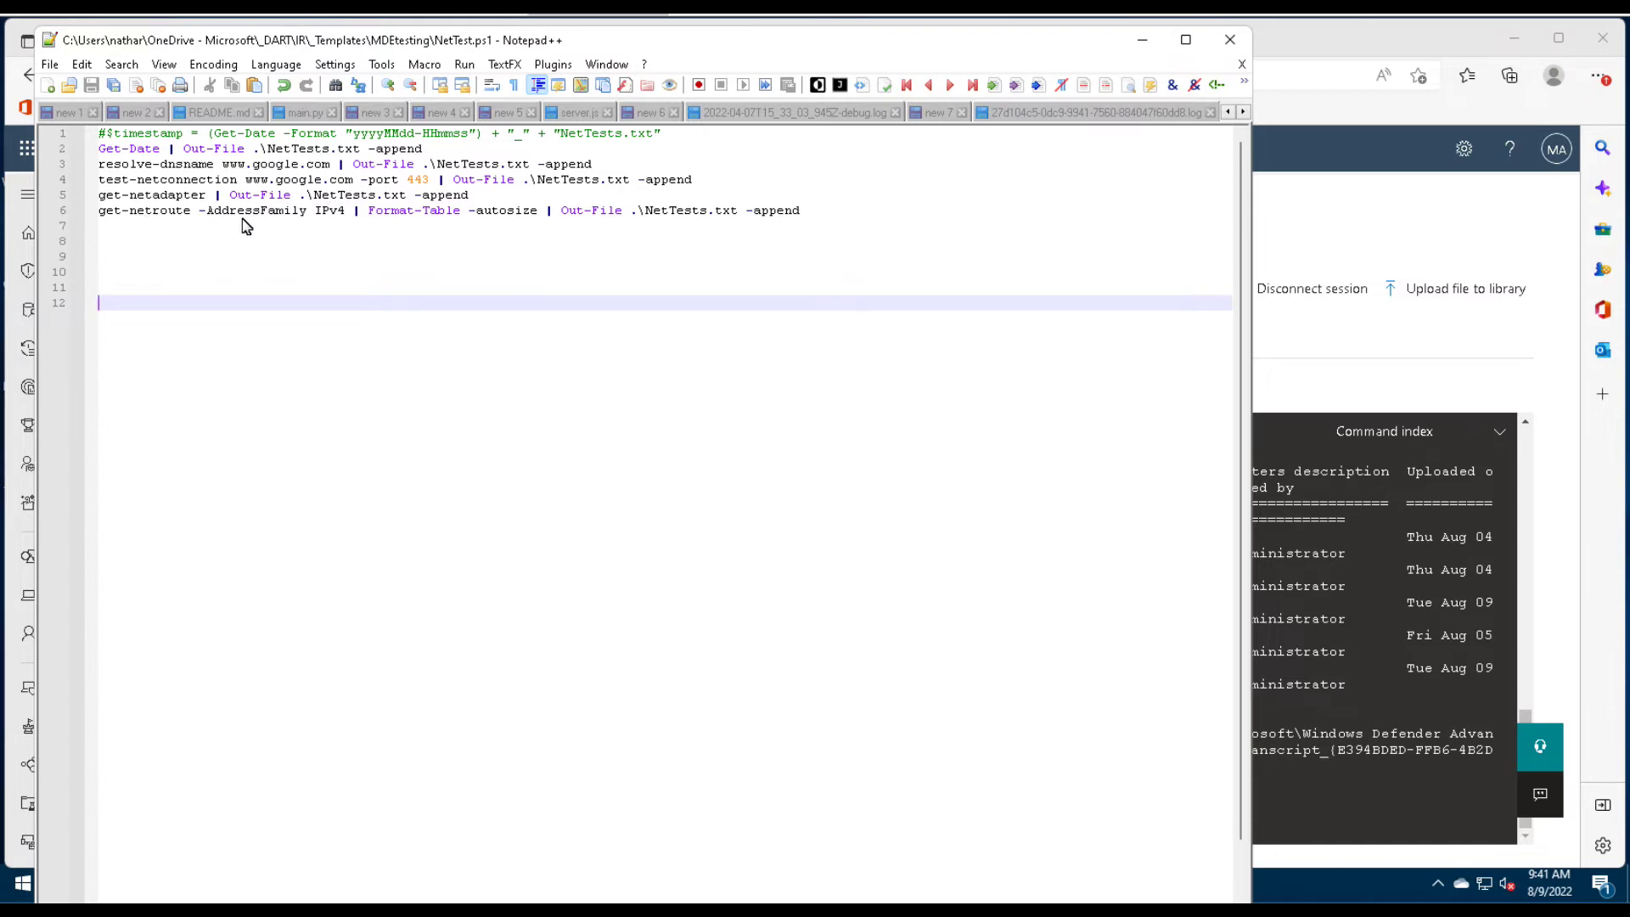
click(1149, 44)
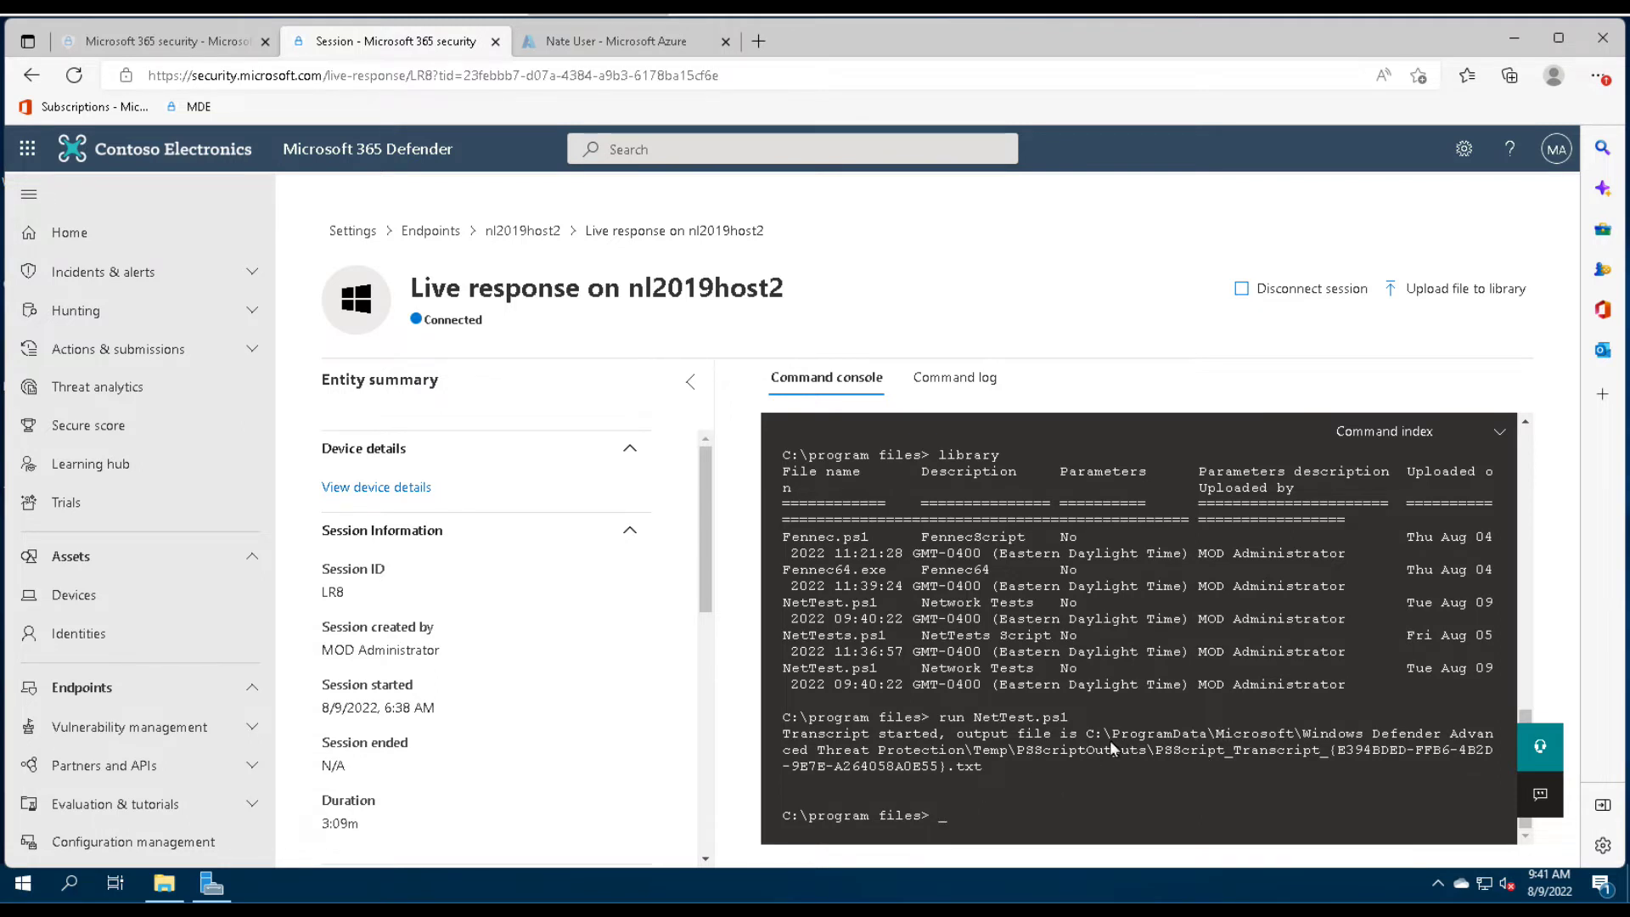
List the library files again and select the transcript output folder path.
text(library)
key(Return)
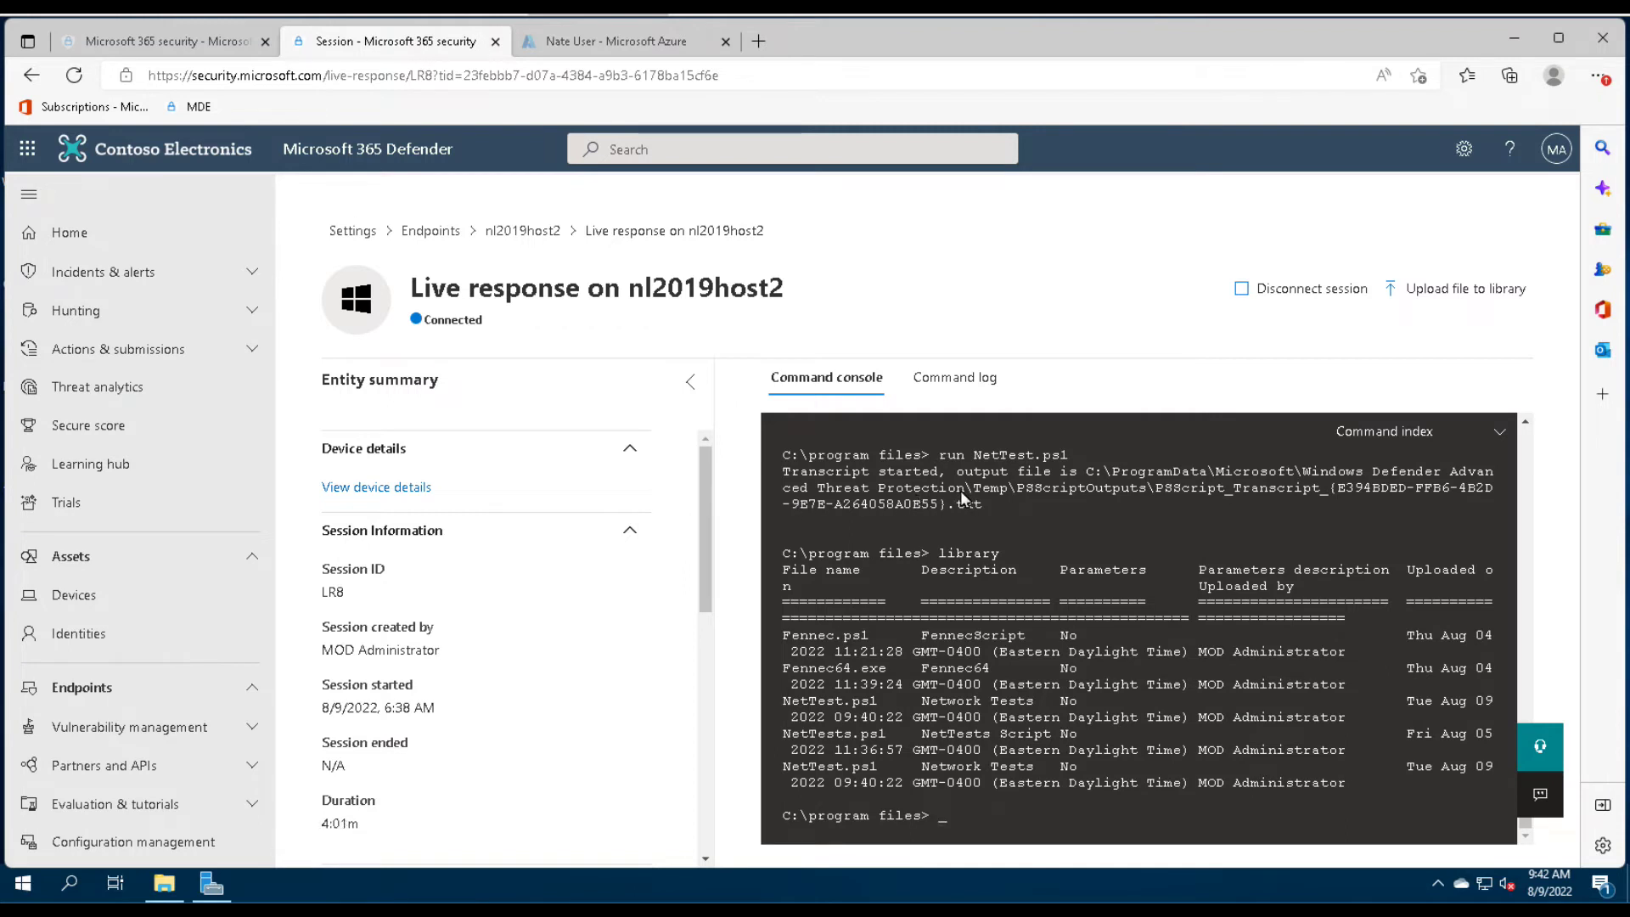
drag(963, 491, 1001, 479)
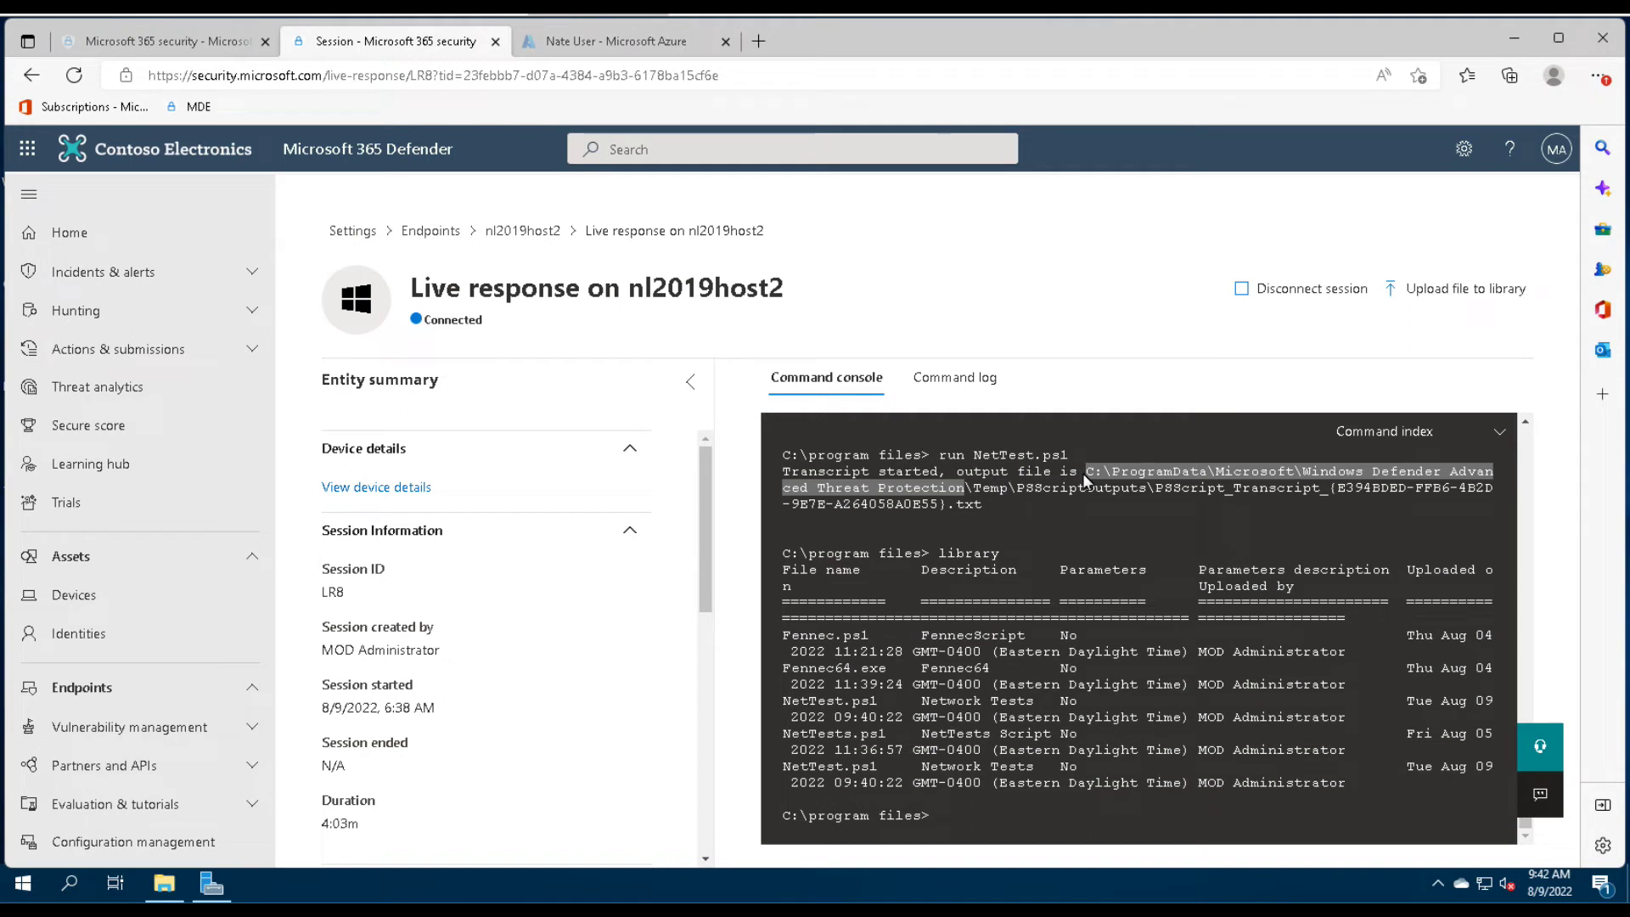
Copy the transcript folder path and return to the drive root with cd\.
right_click(1122, 476)
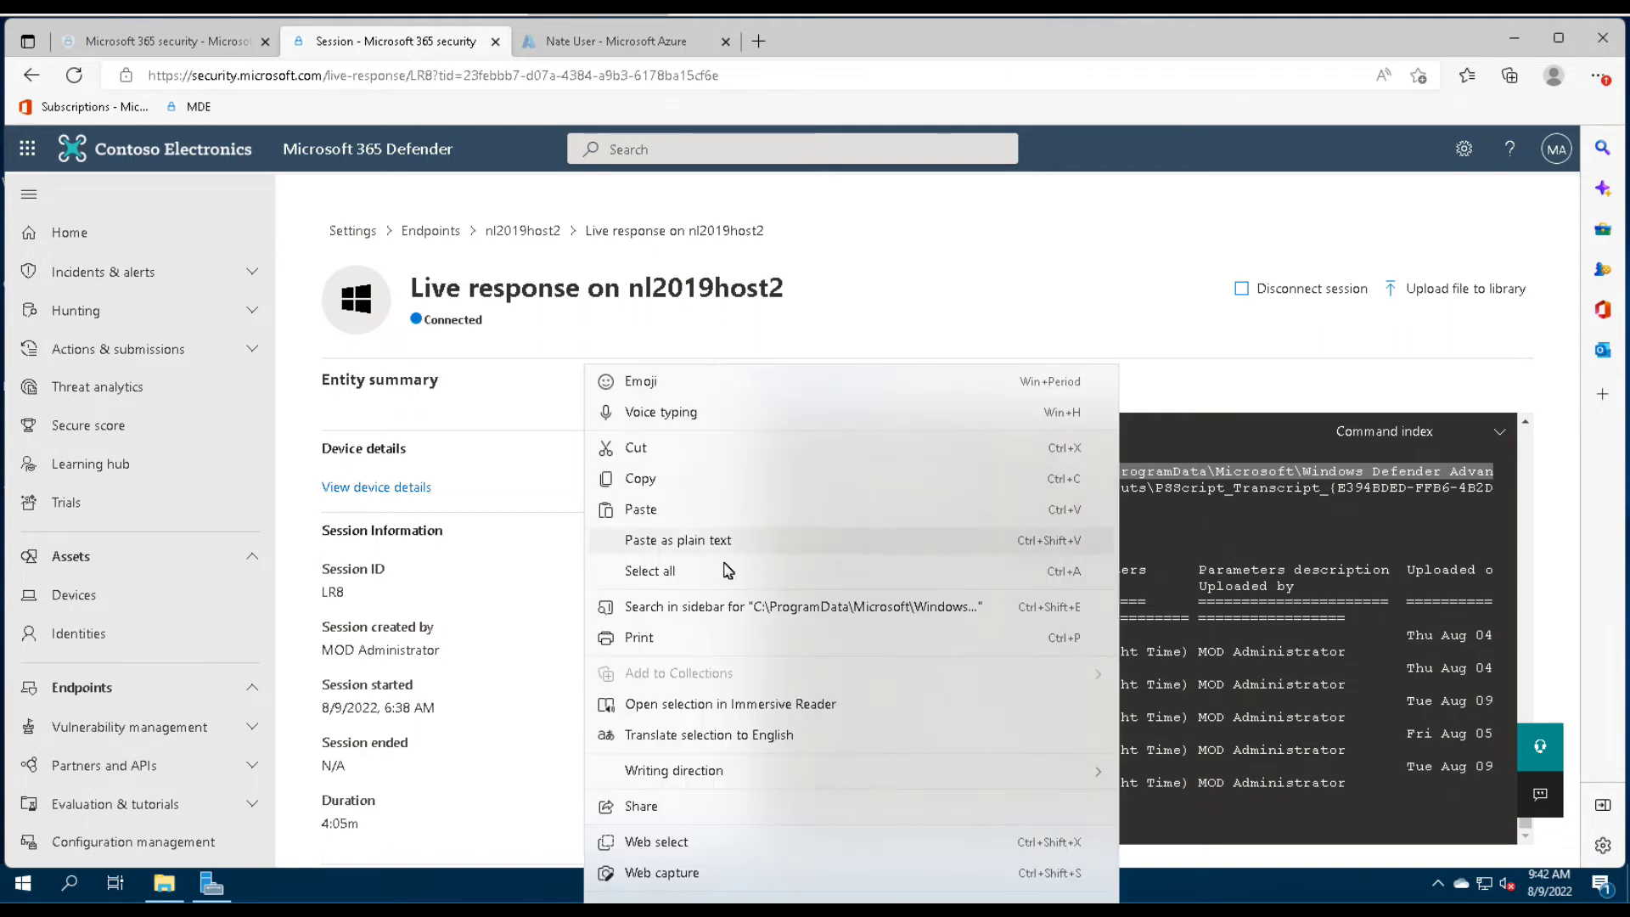
click(675, 480)
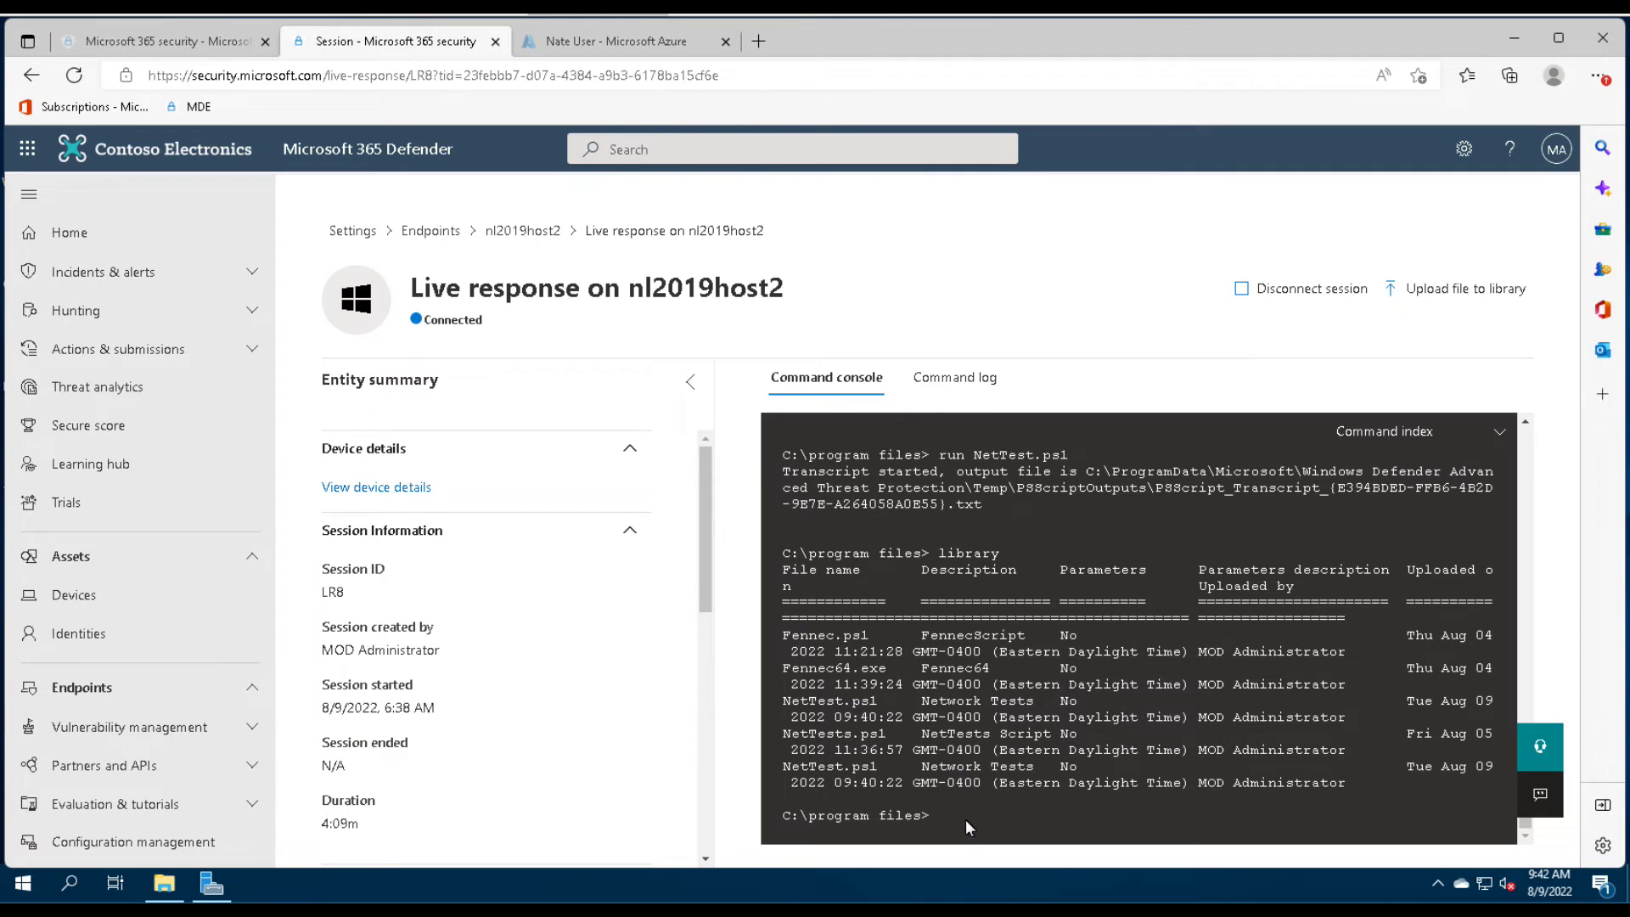
text(cd\)
key(Return)
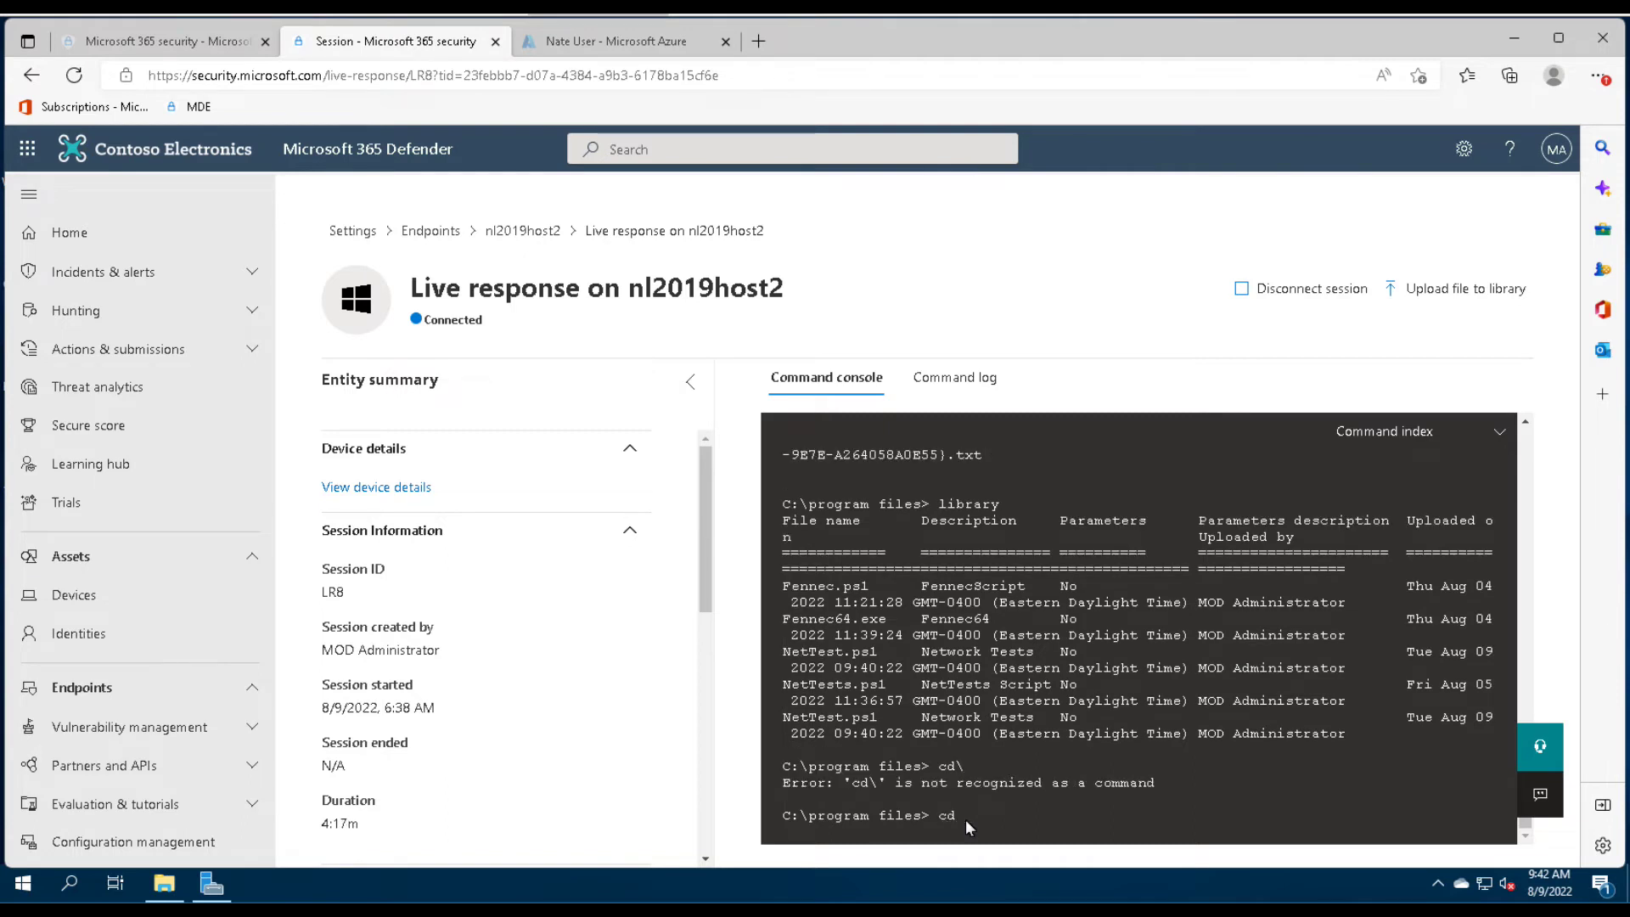
Change into C:\ProgramData\Microsoft\Windows Defender Advanced Threat Protection using the pasted path.
text(c:)
key(BackSpace)
key(BackSpace)
text(c:\programdata/)
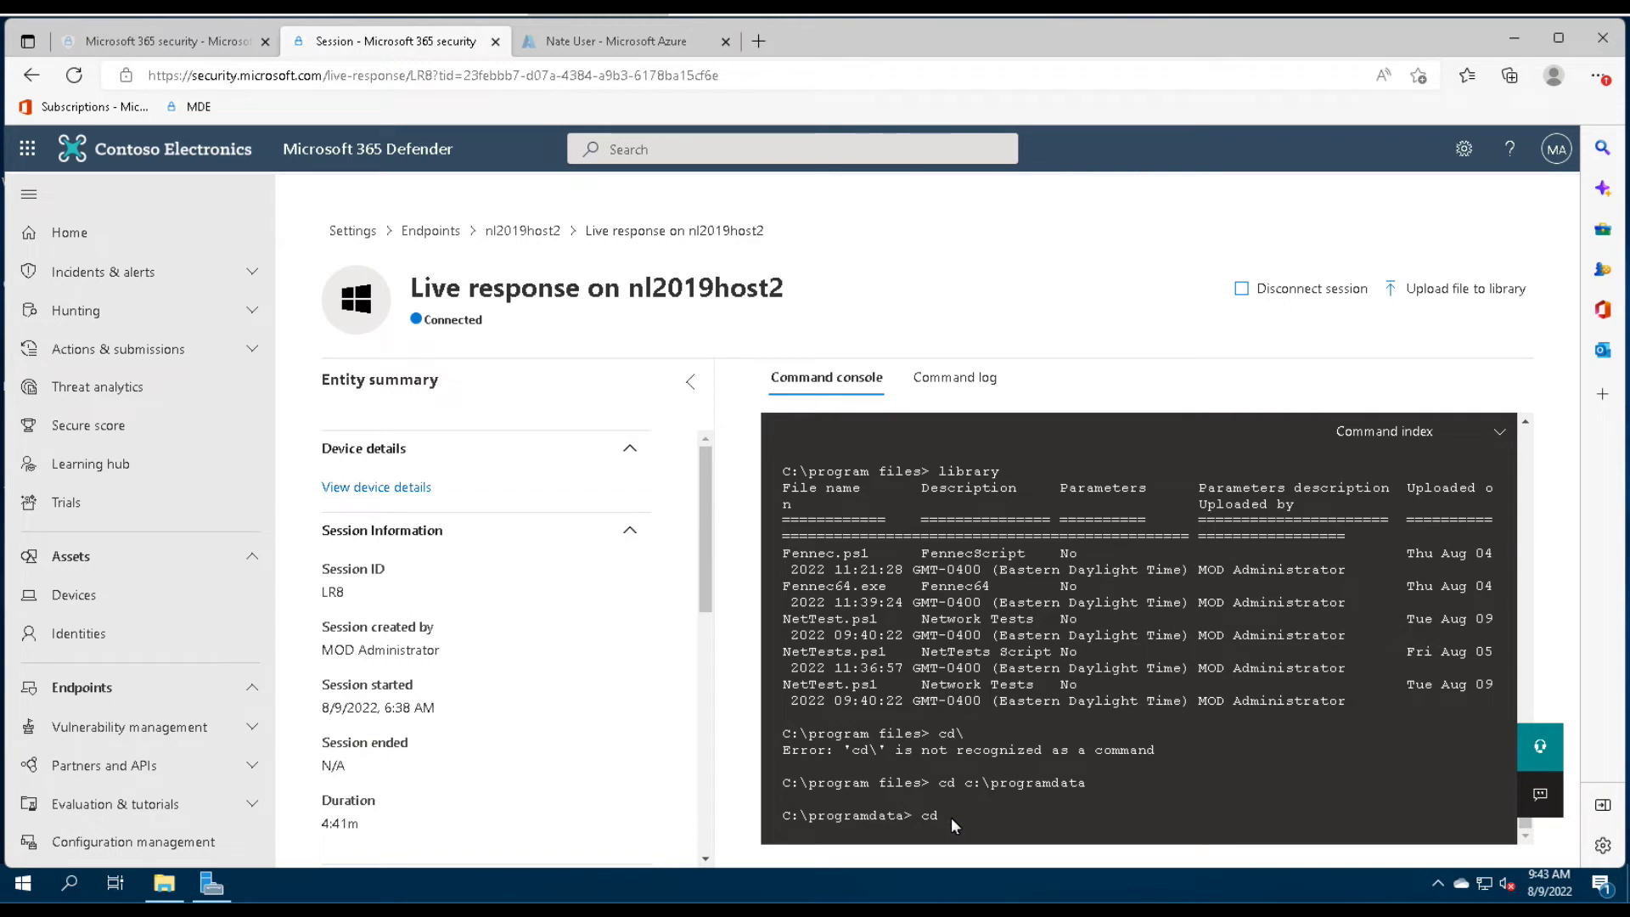
right_click(951, 820)
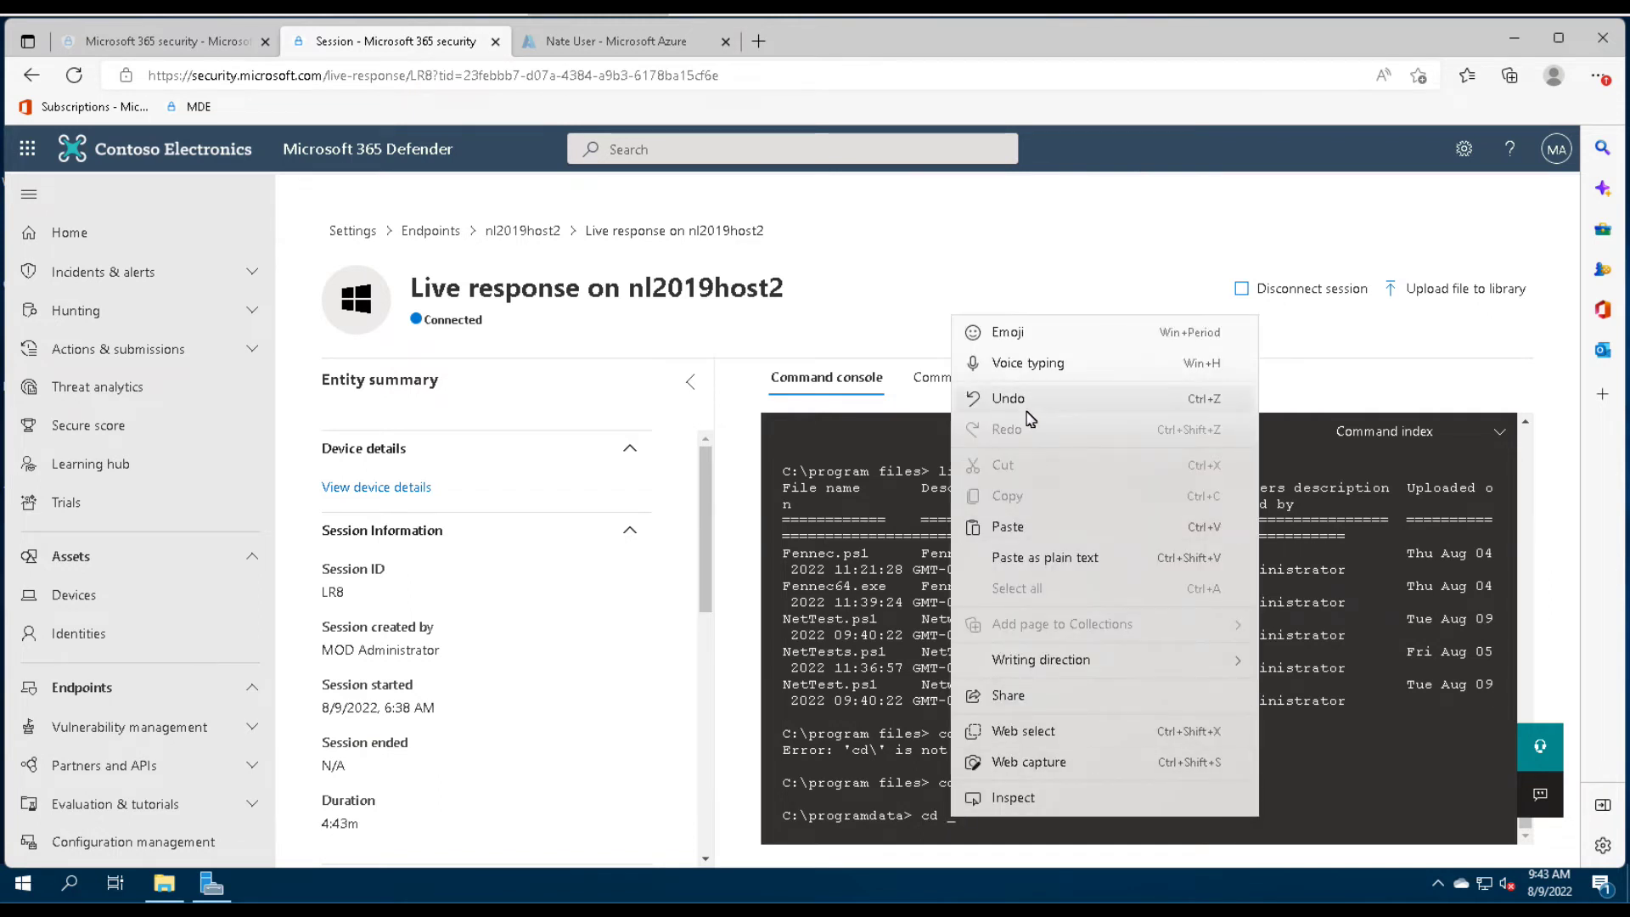
click(1031, 526)
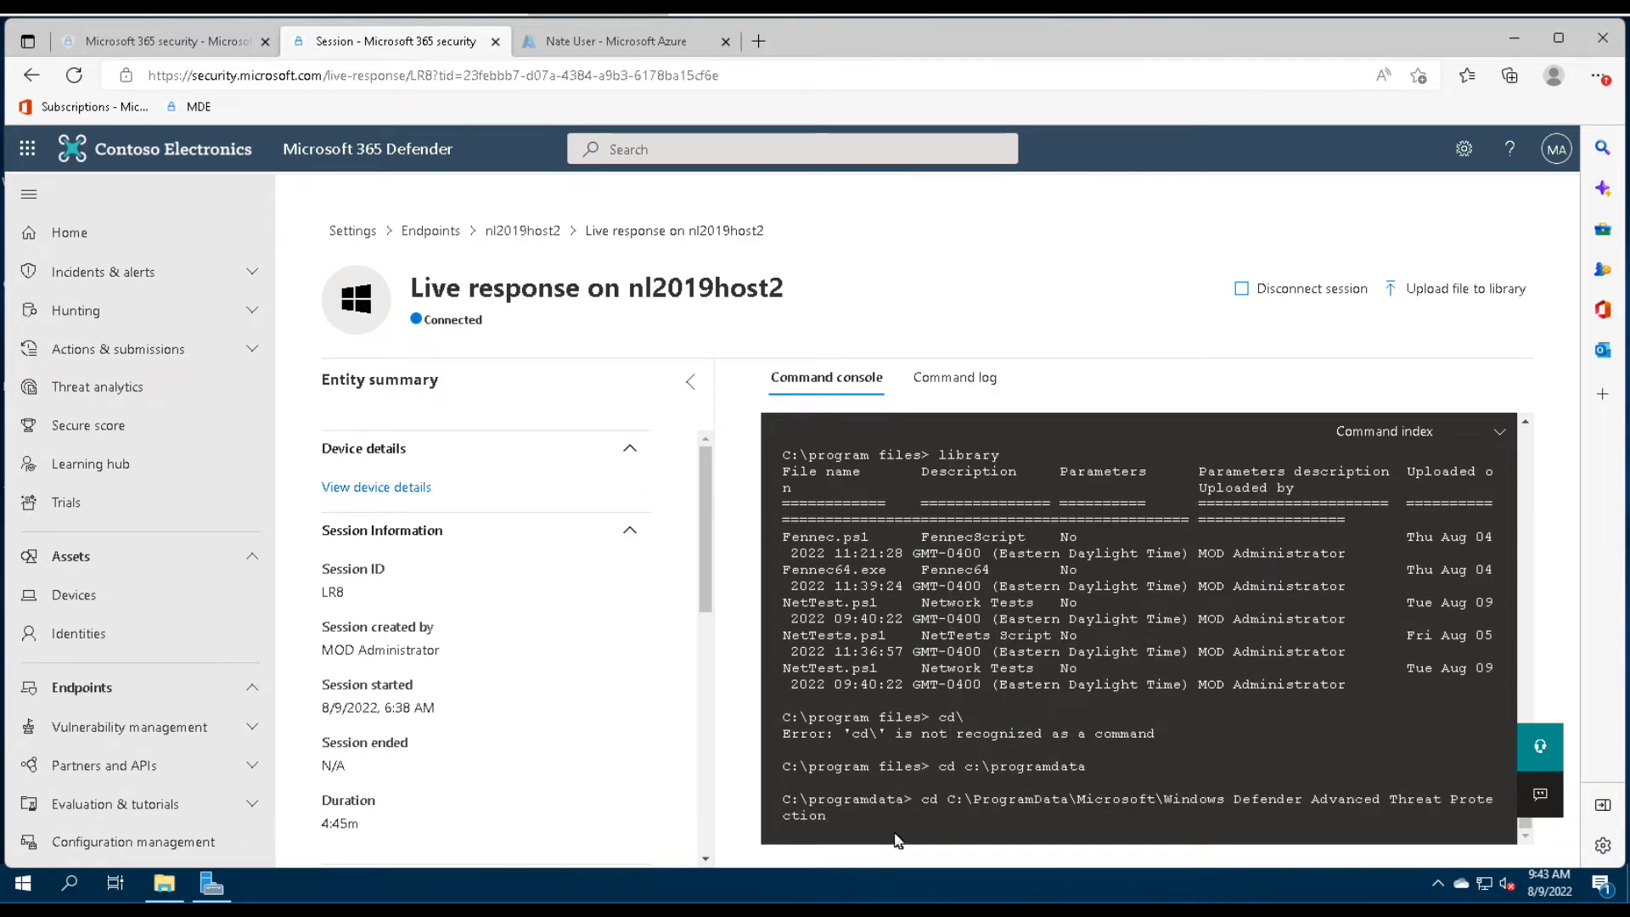
text(")
key(BackSpace)
key(BackSpace)
key(BackSpace)
key(BackSpace)
key(BackSpace)
key(BackSpace)
key(BackSpace)
key(BackSpace)
key(BackSpace)
key(BackSpace)
key(BackSpace)
key(BackSpace)
key(BackSpace)
key(BackSpace)
key(BackSpace)
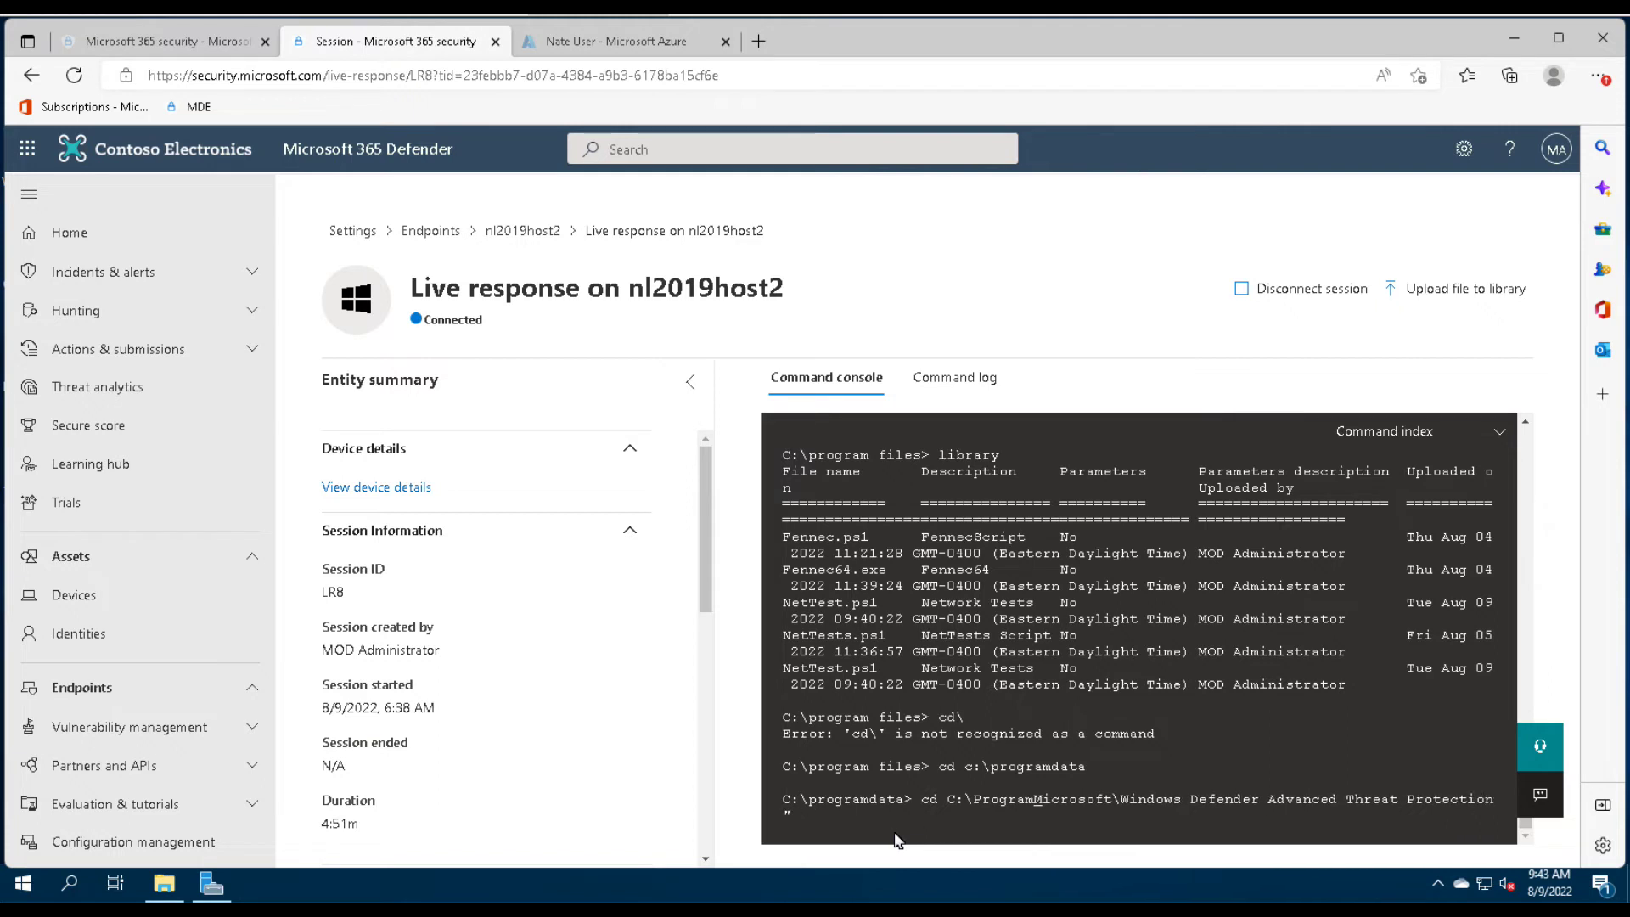
text(")
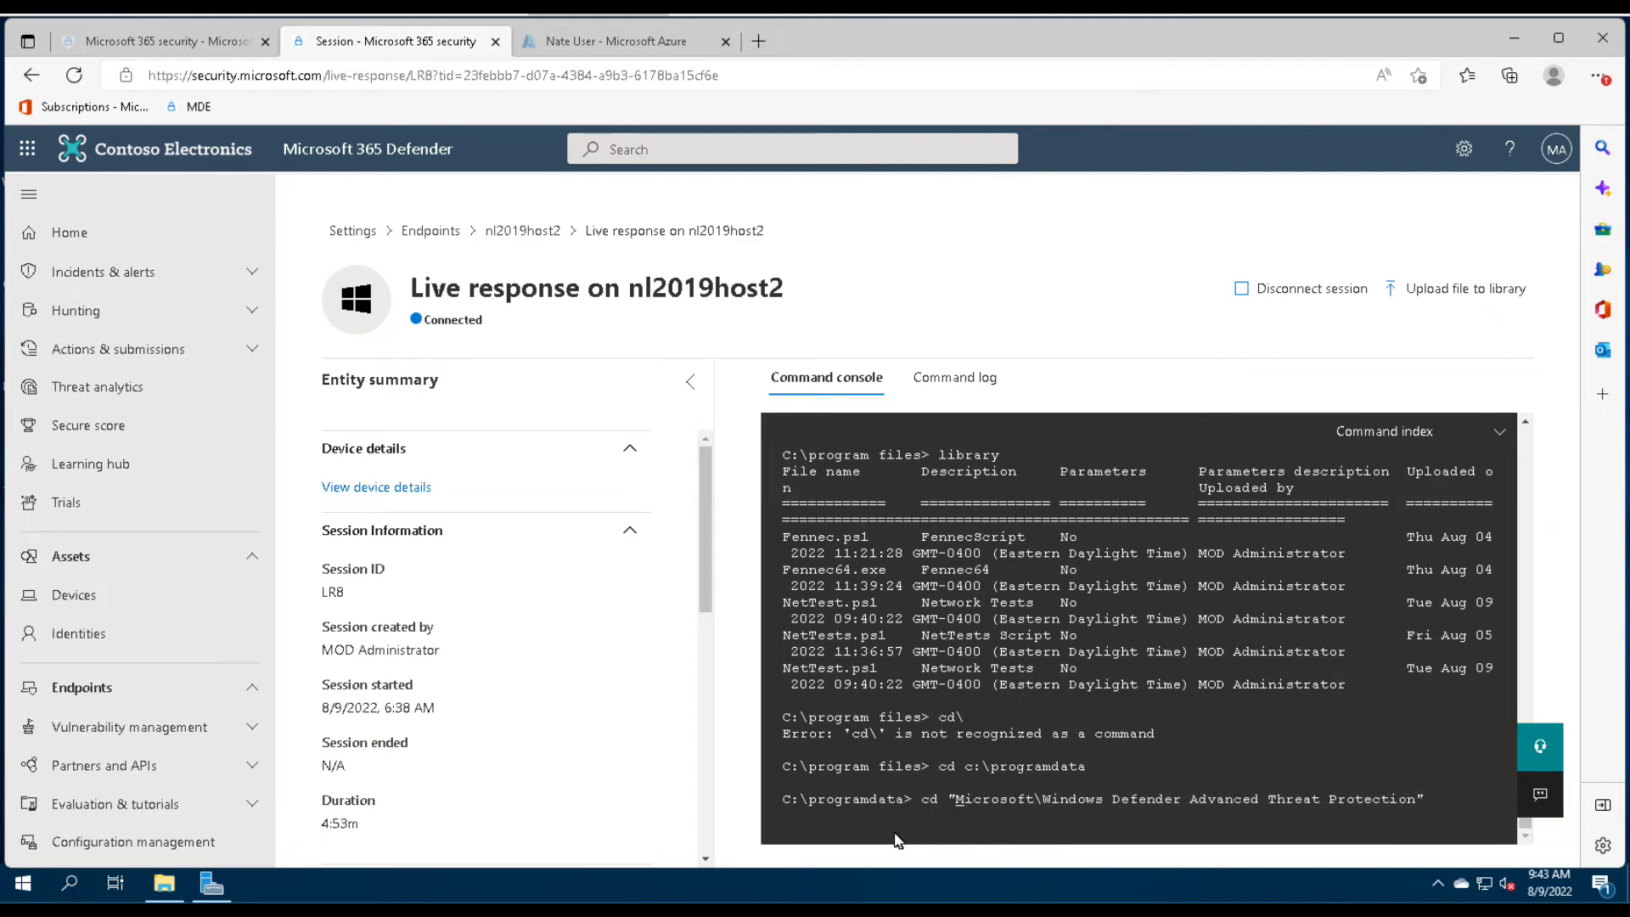
text(/)
key(Return)
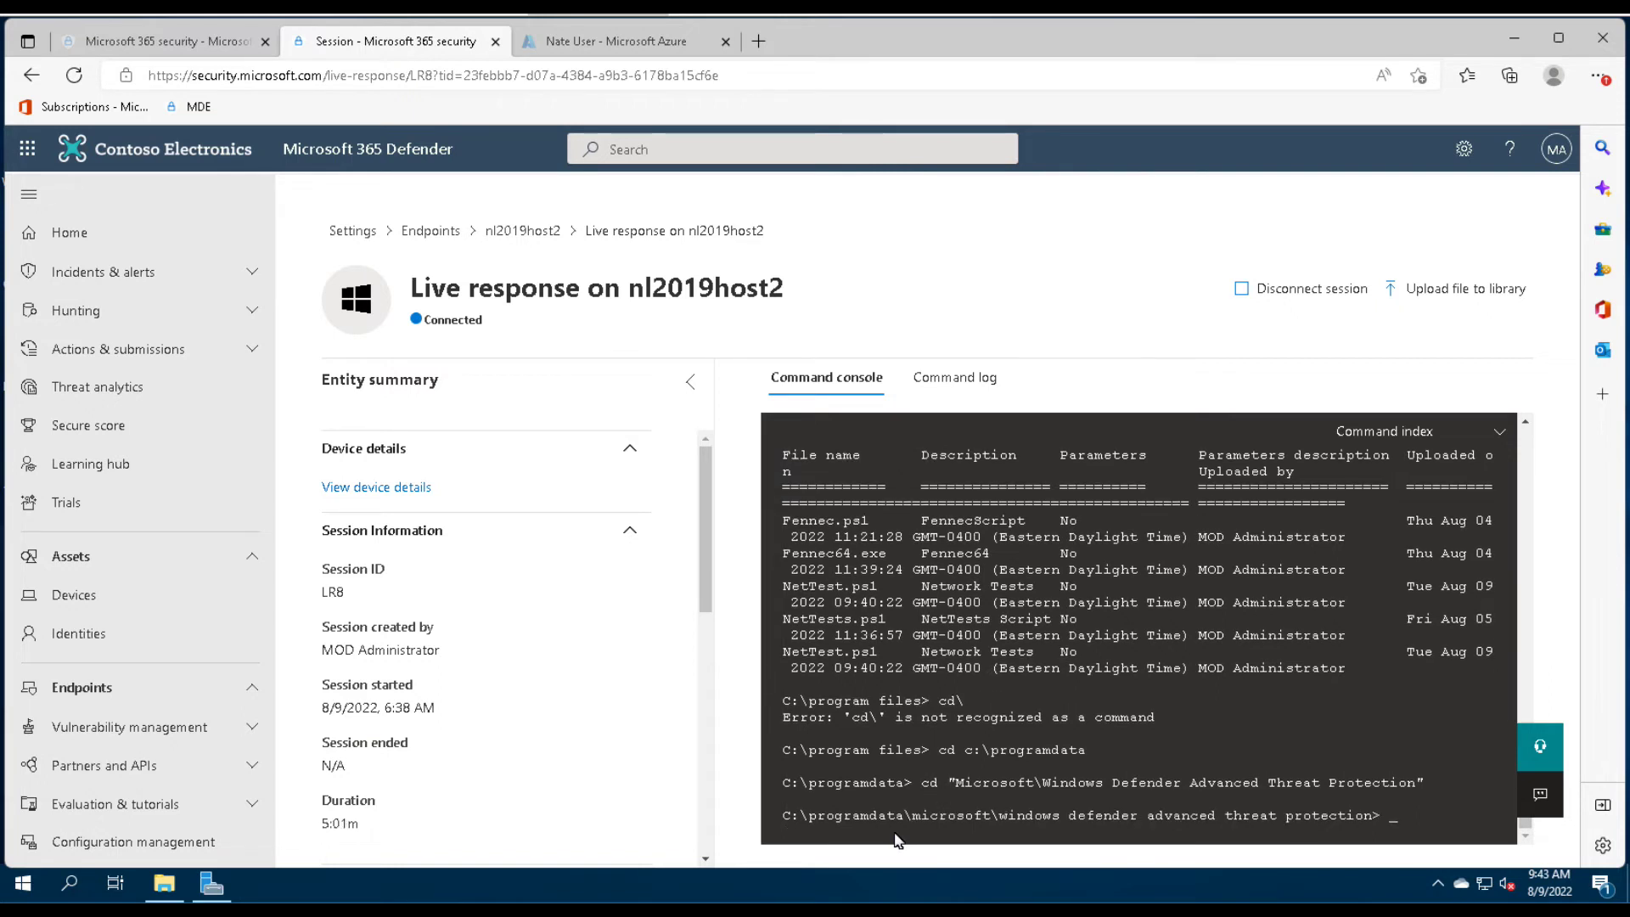
List the ATP folder, then enter Downloads and list it, showing NetTests.txt (10552 bytes).
text(dir \)
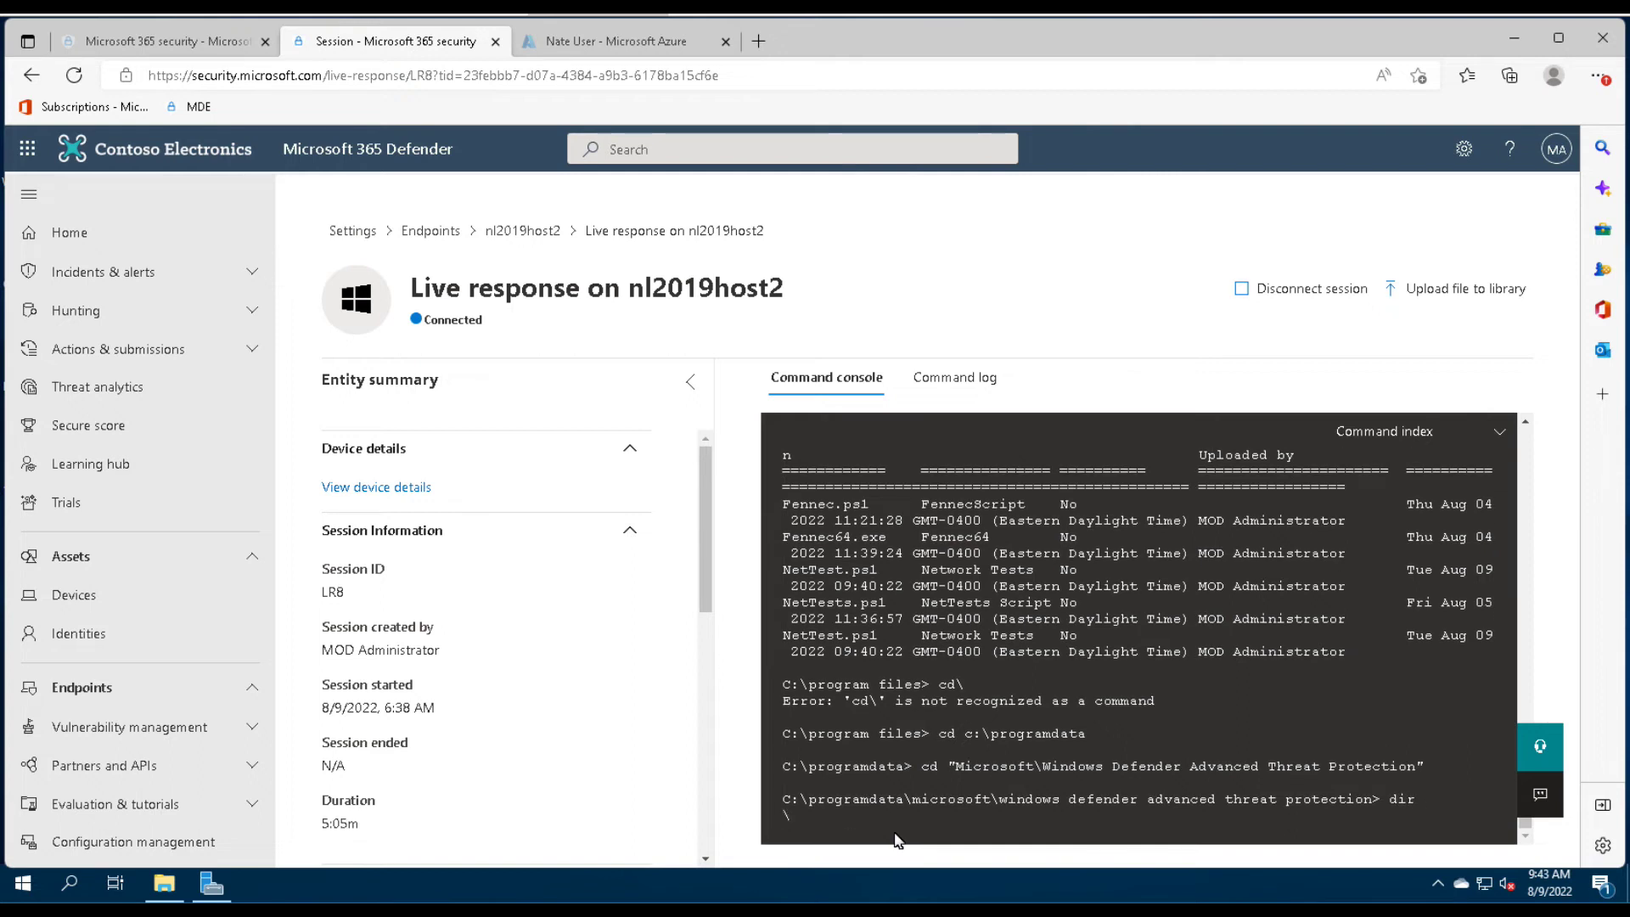
text(/)
key(Return)
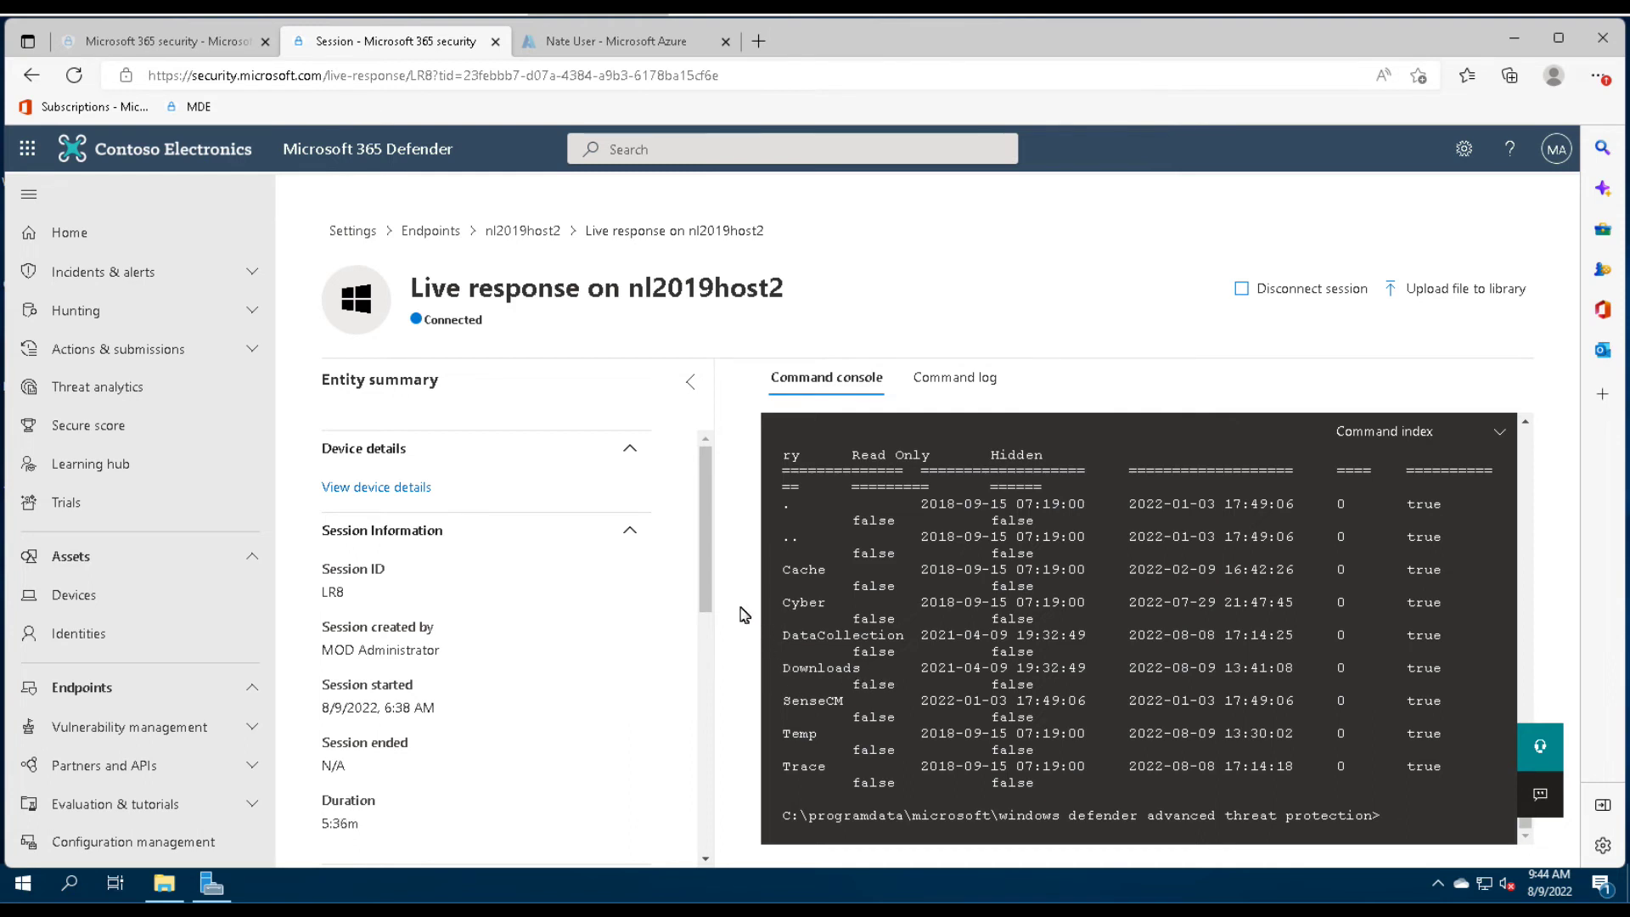
text(cd Downloads)
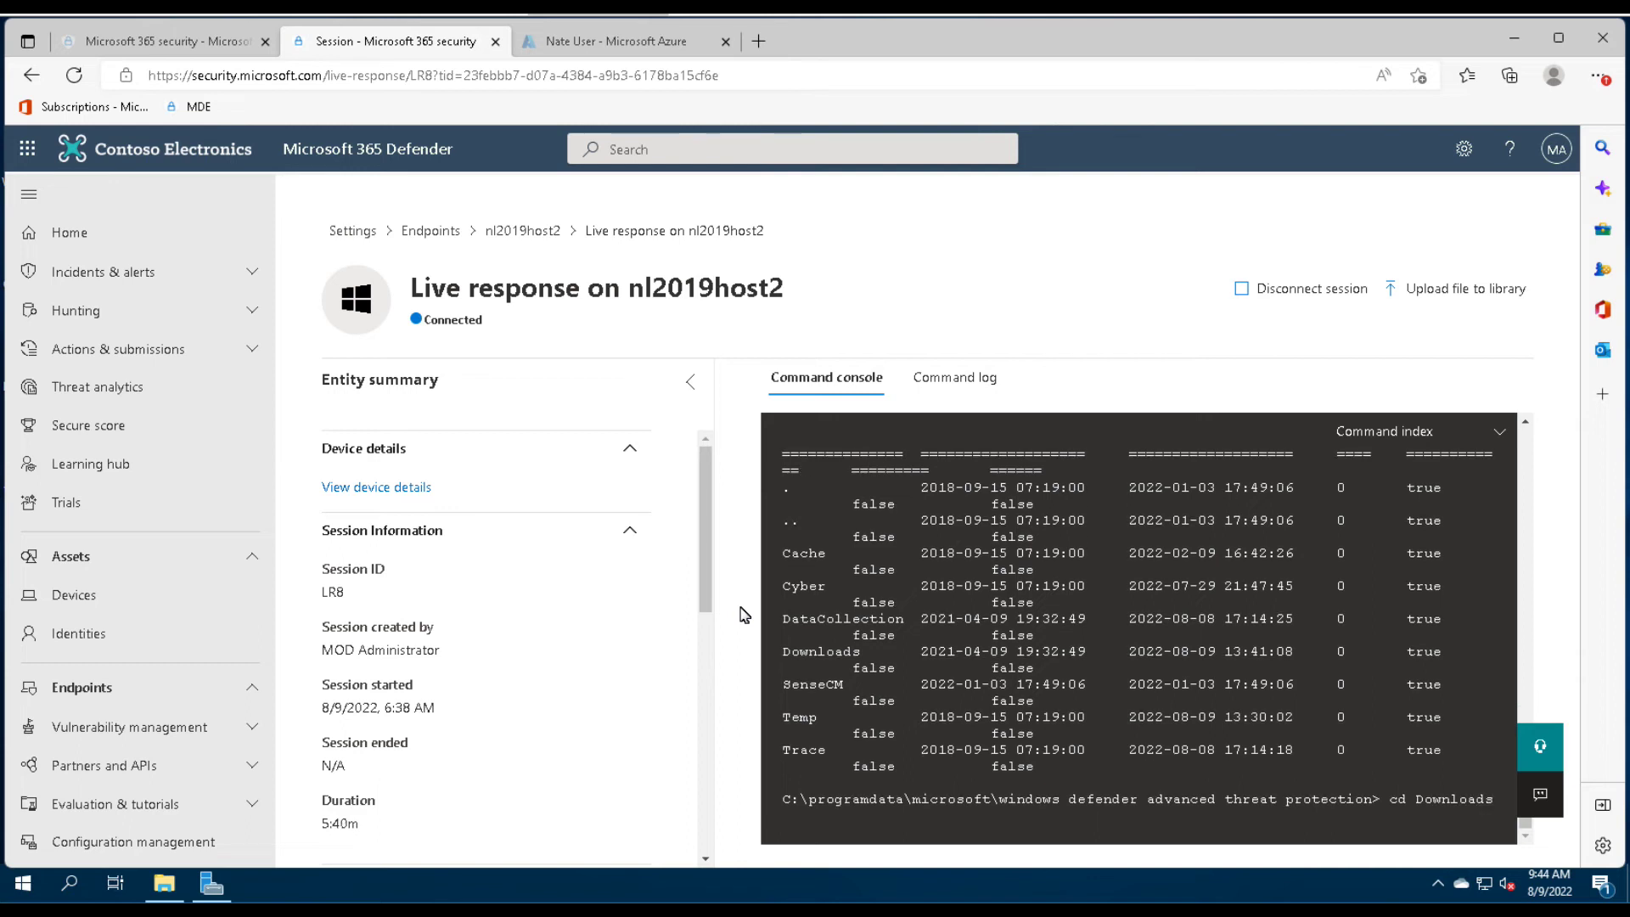
text(\)
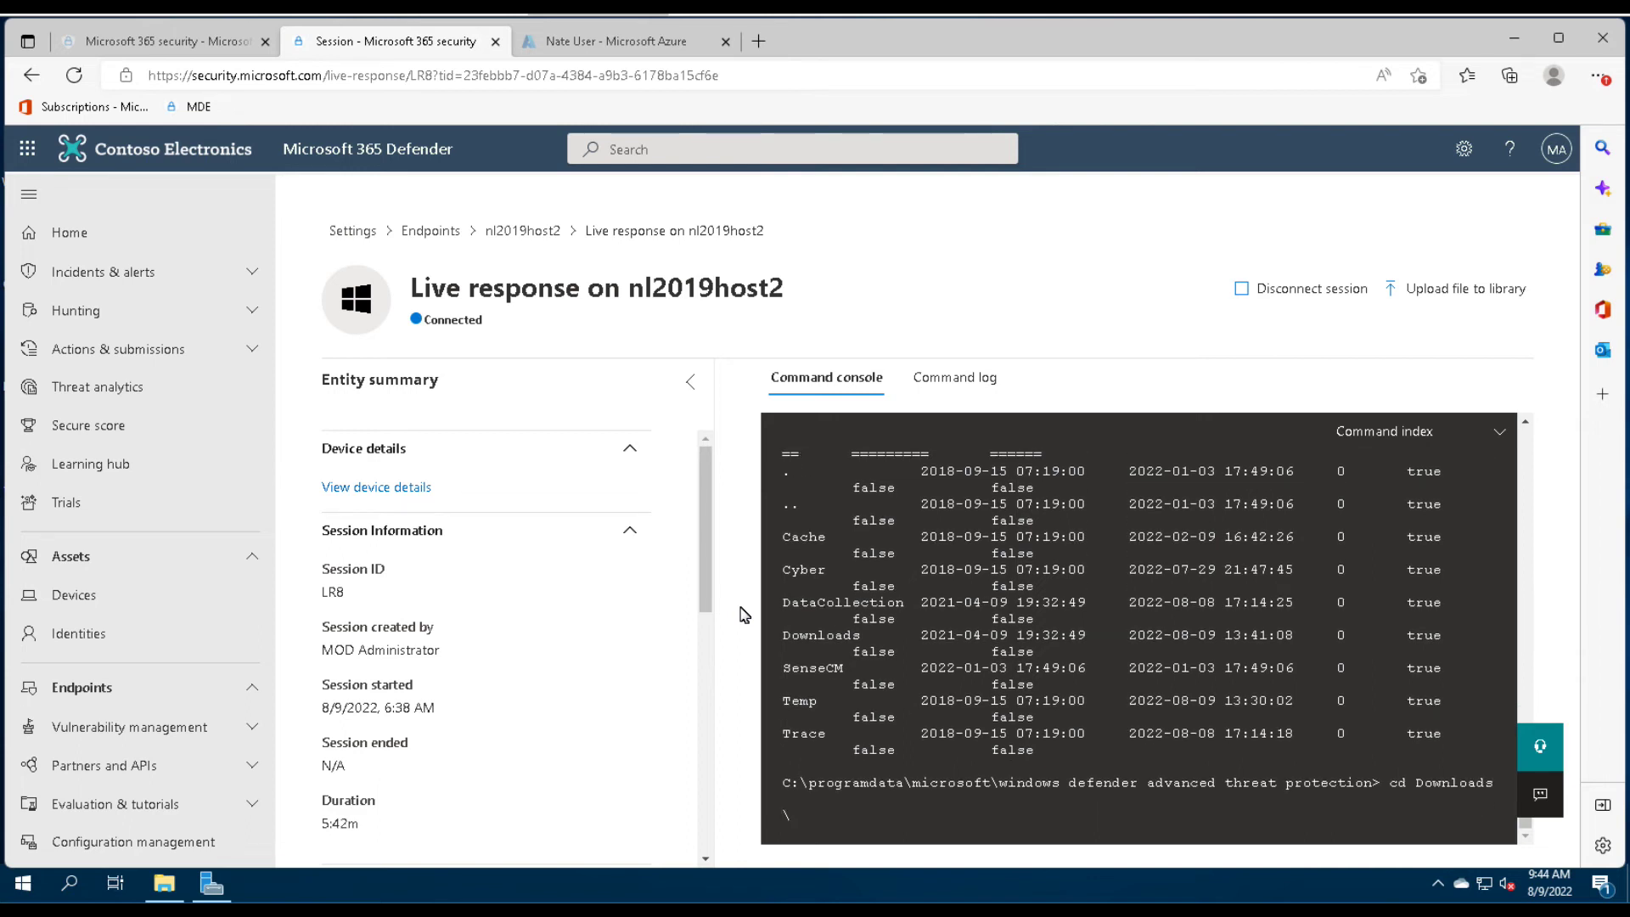
key(Return)
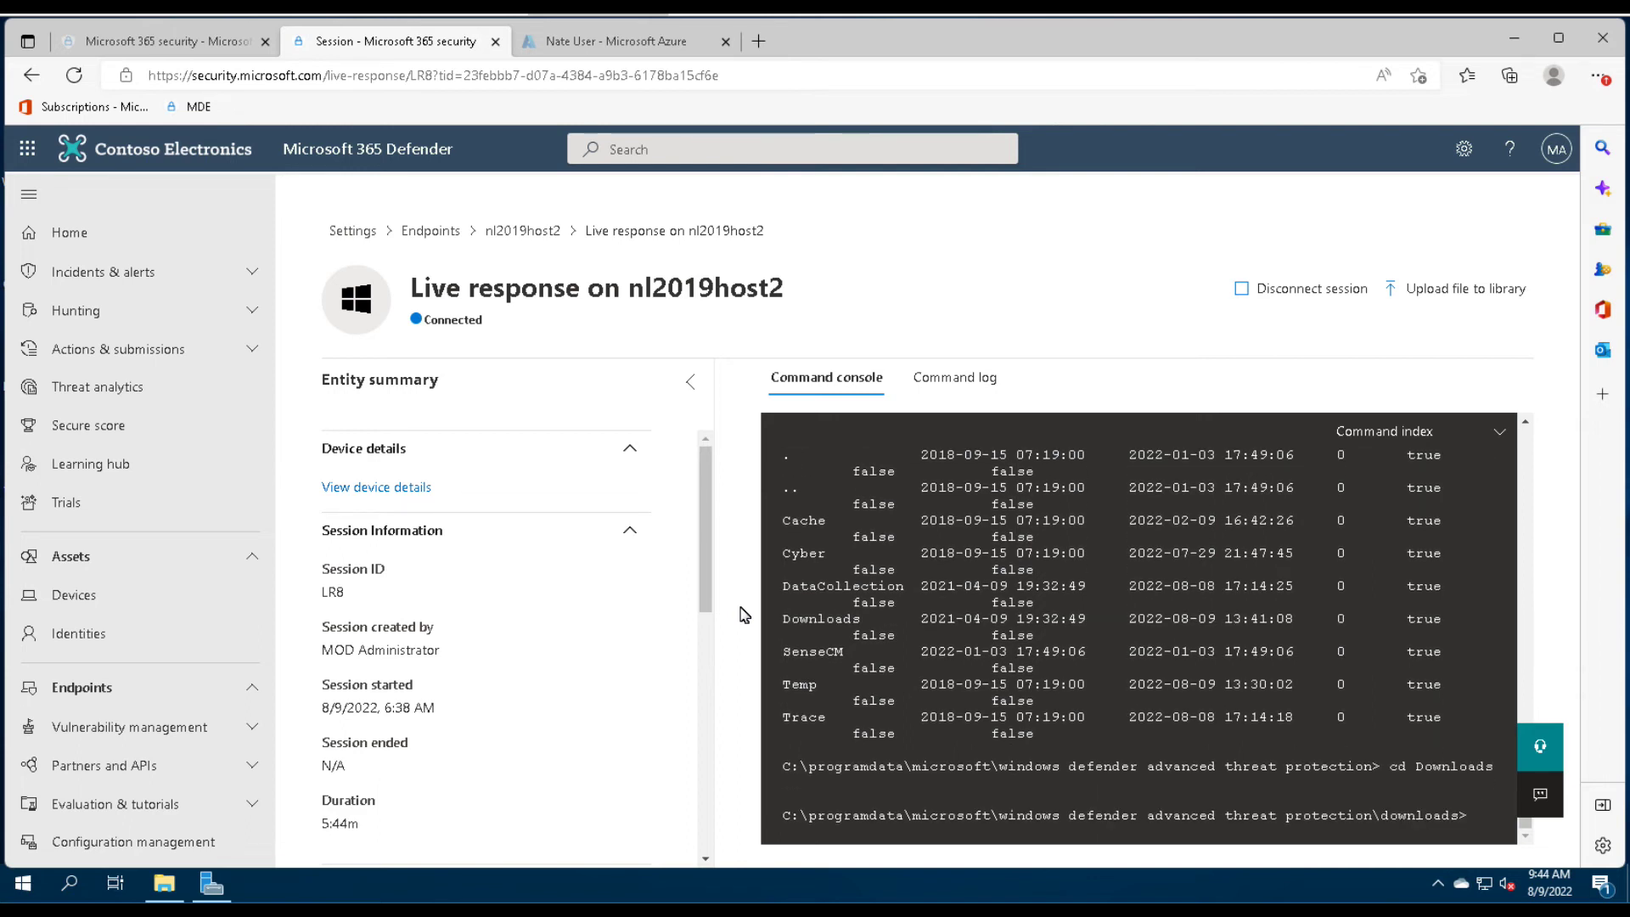
text(dir)
key(Return)
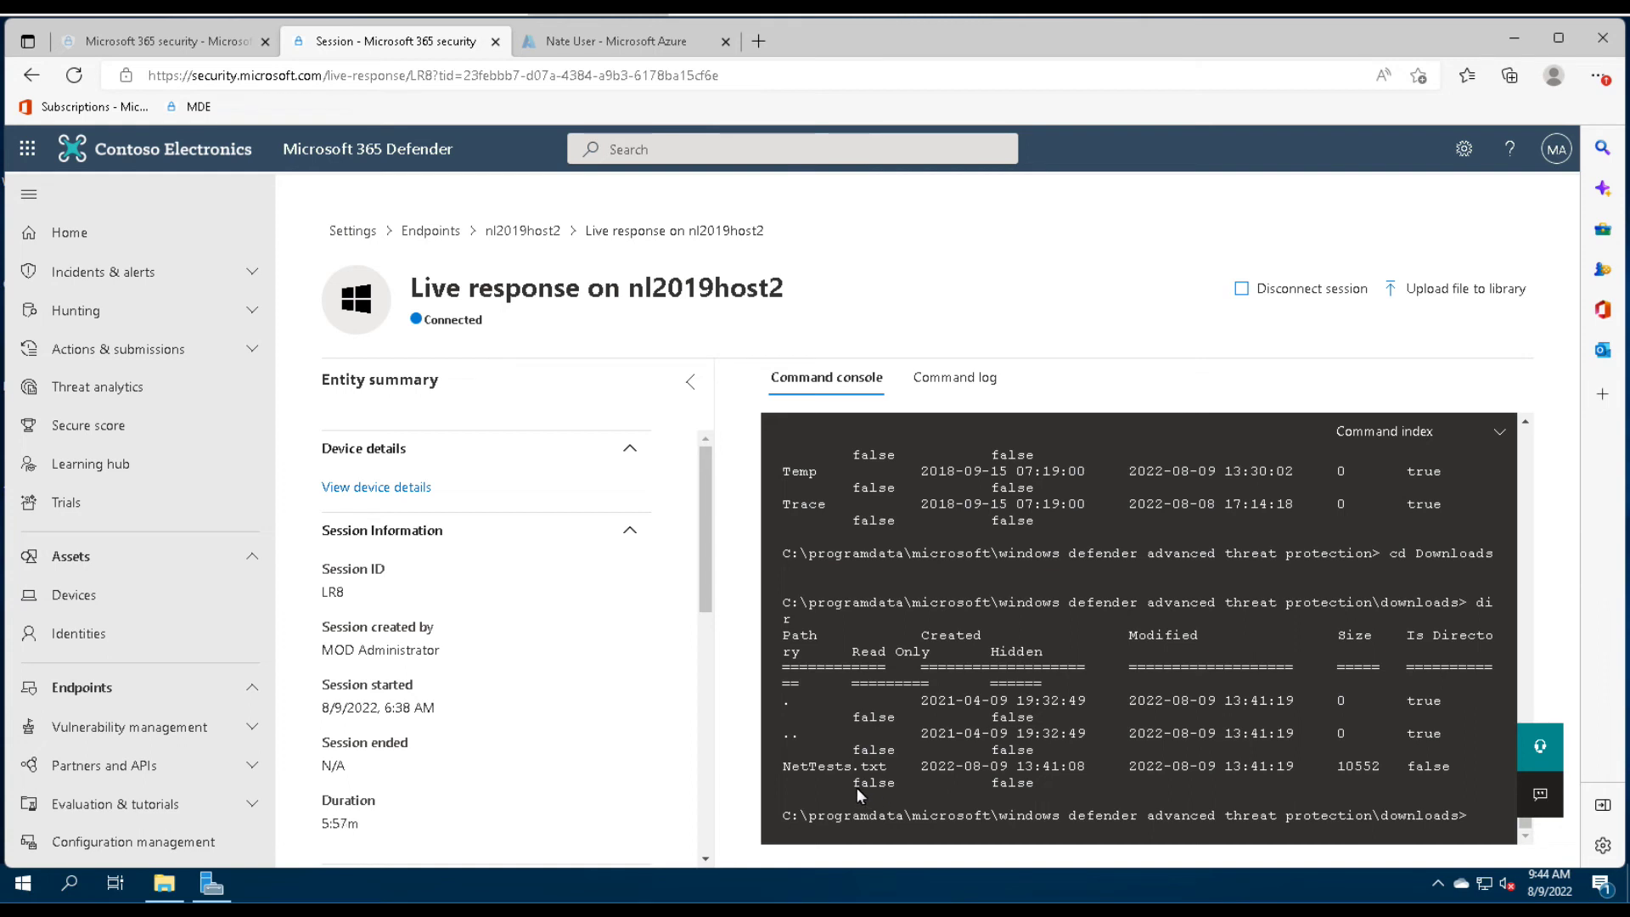
Download NetTests.txt with getfile and open the downloaded file in Notepad.
text(getfile Net)
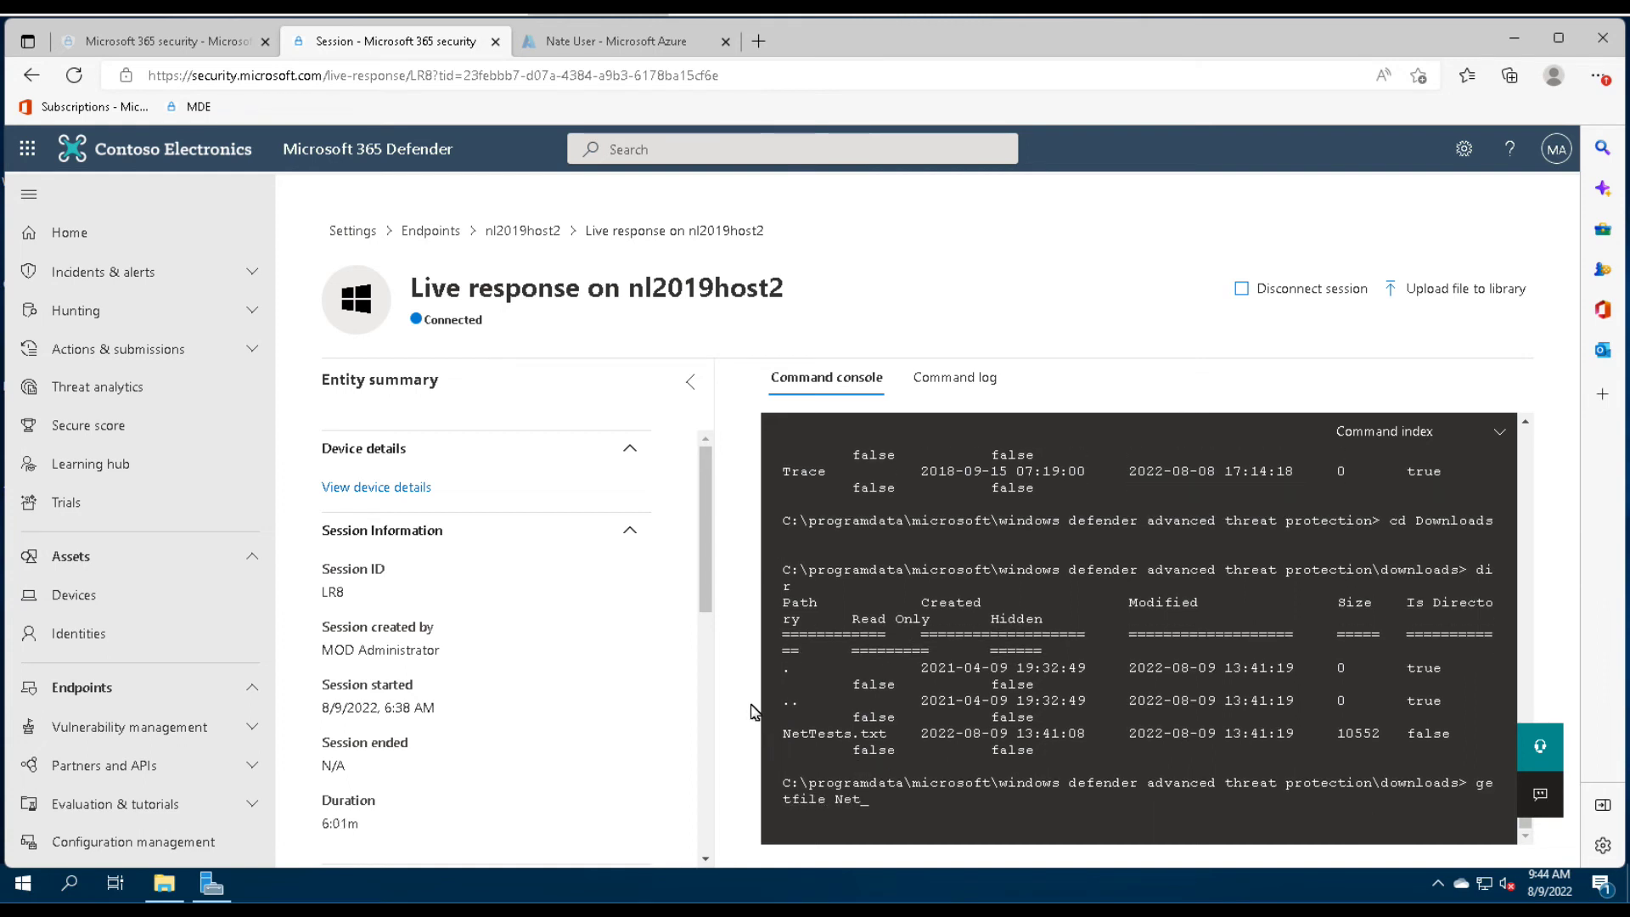
text(Tests.txt)
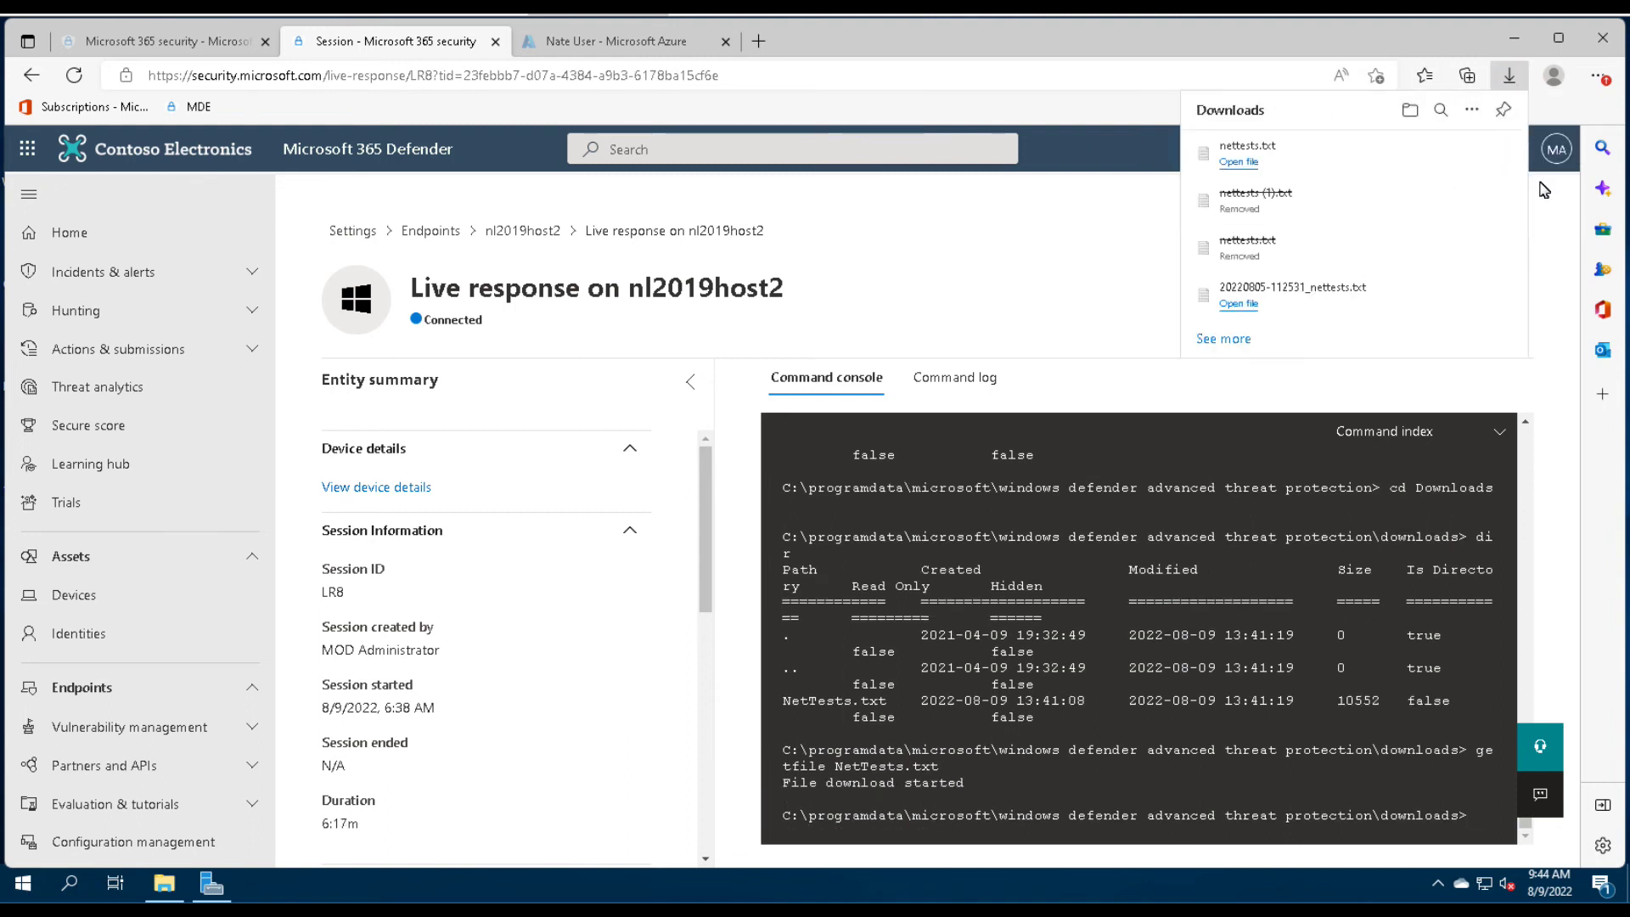
click(1242, 163)
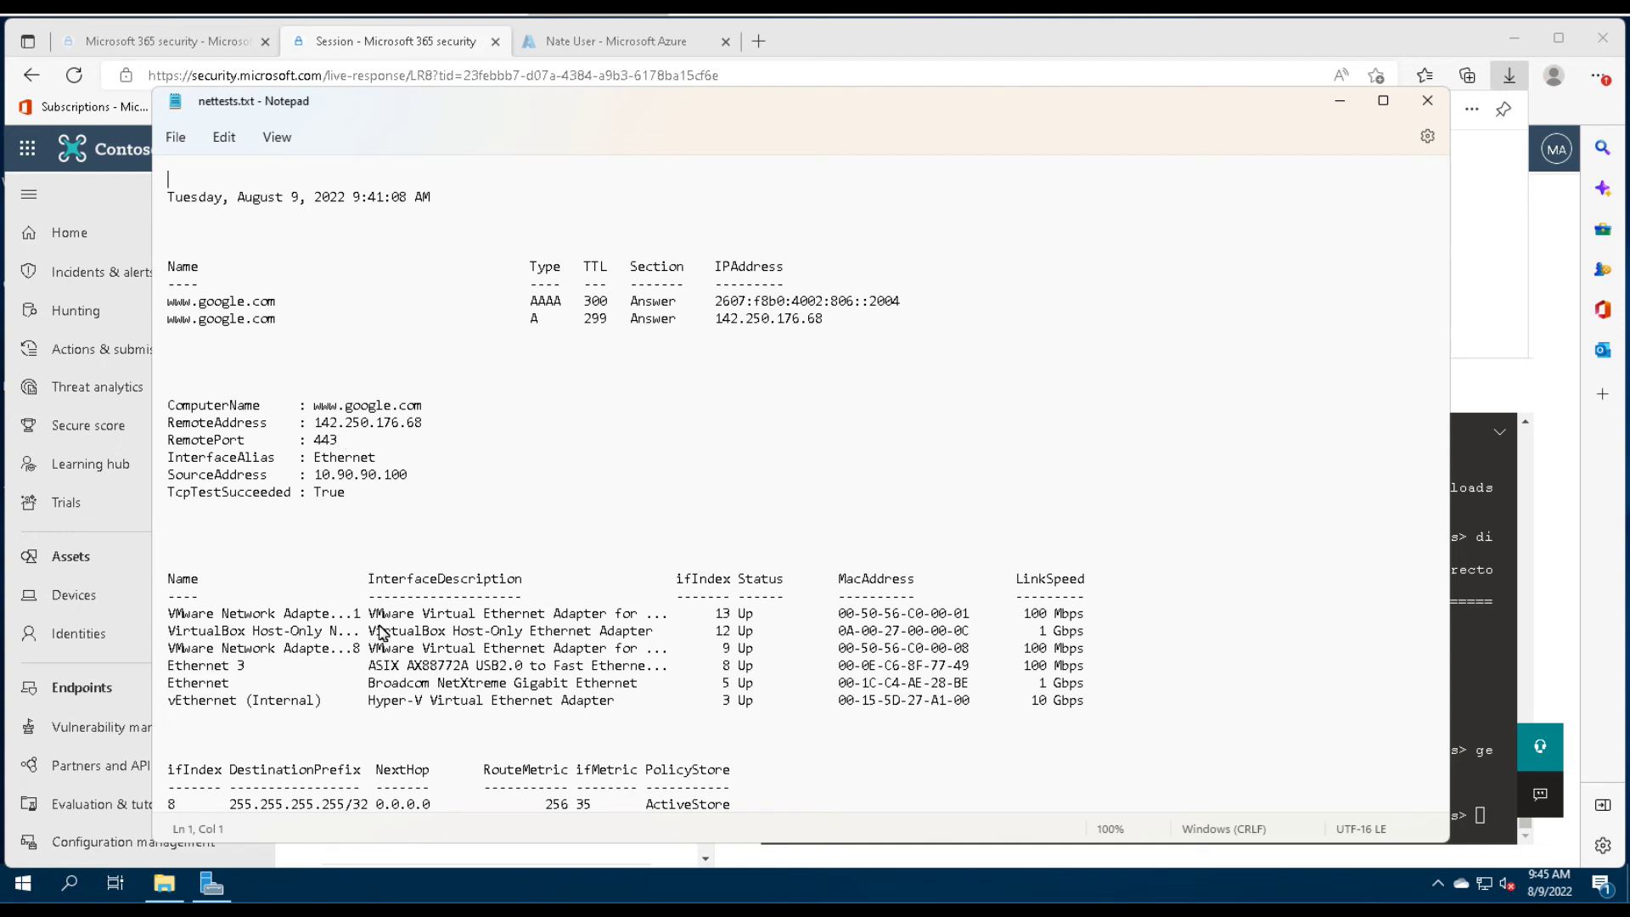
scroll(1225, 504, down, 3)
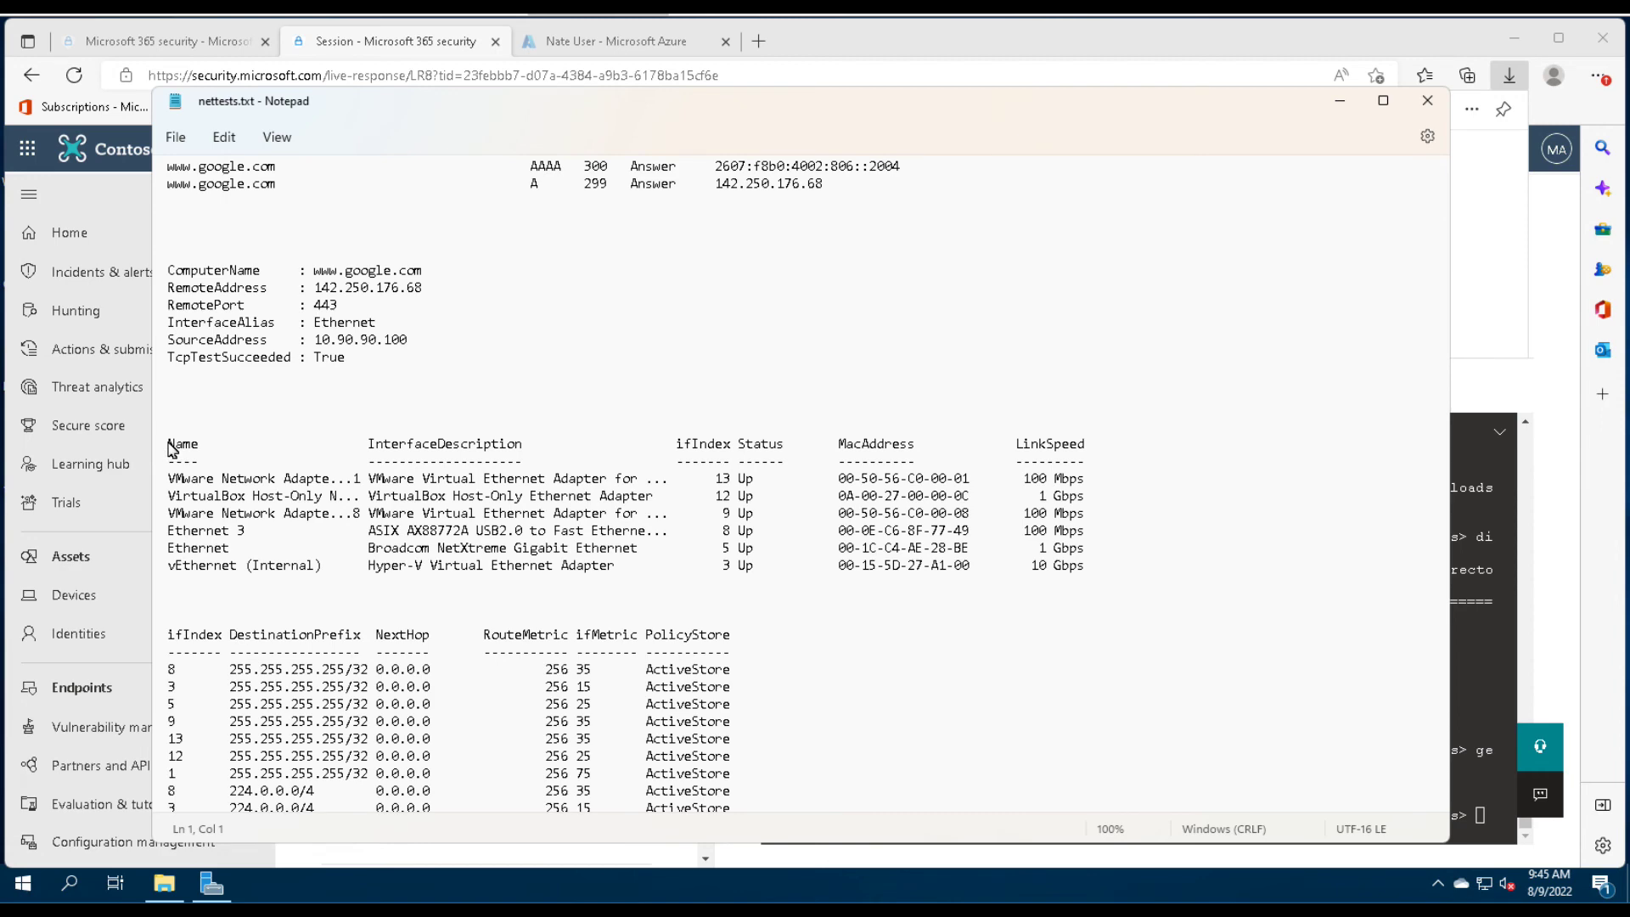
drag(171, 450, 1097, 605)
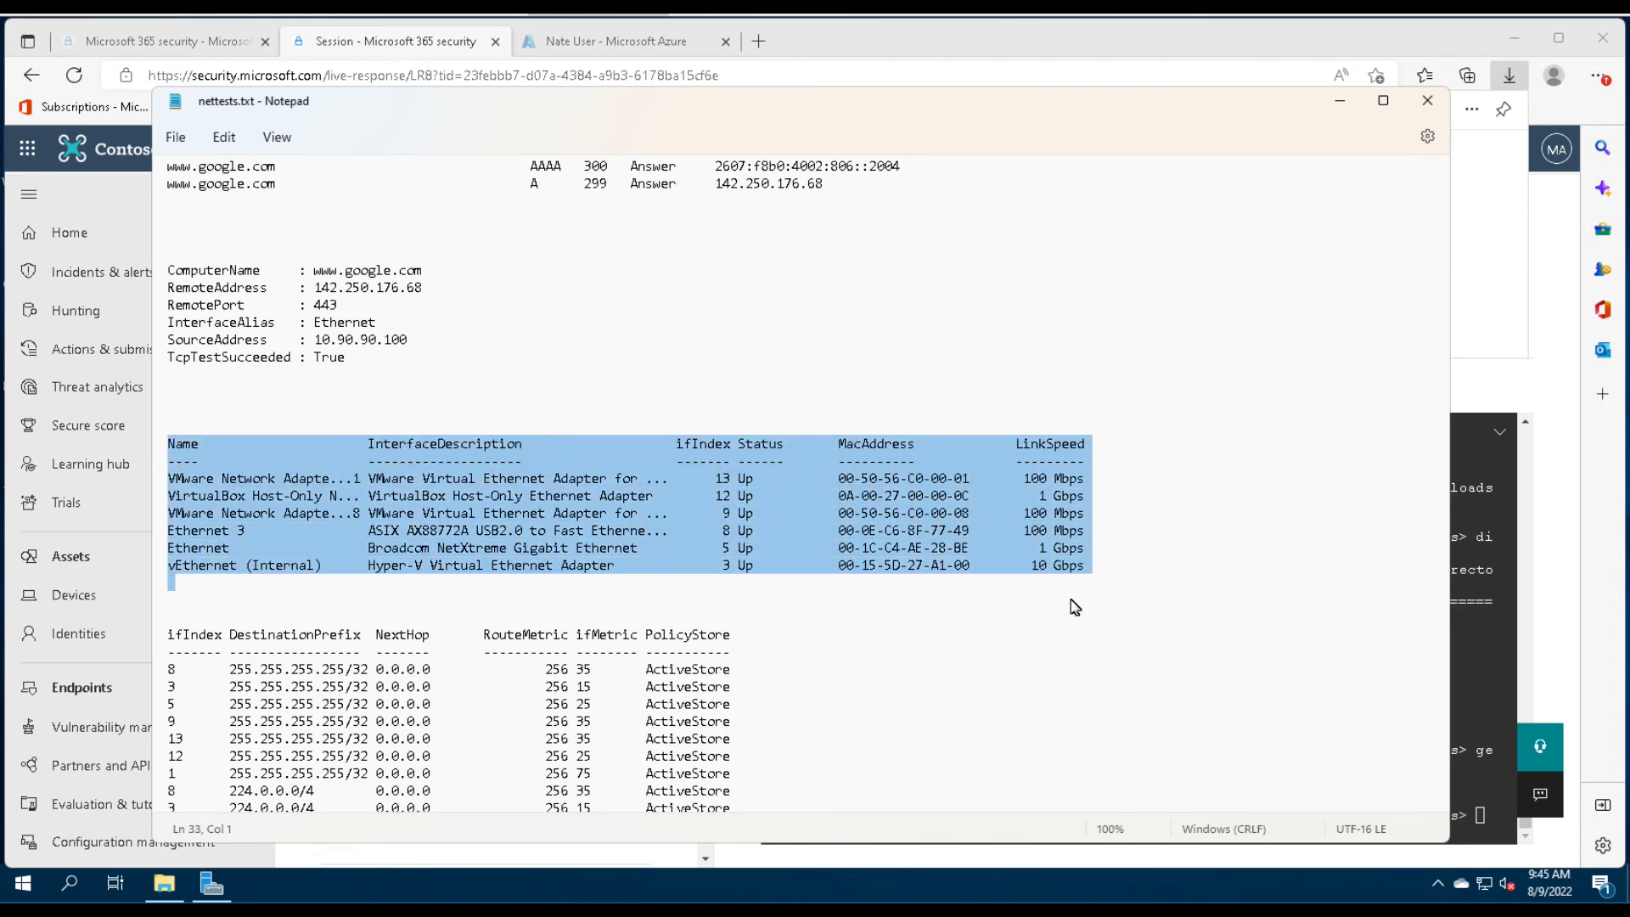
click(1223, 571)
scroll(1236, 567, down, 4)
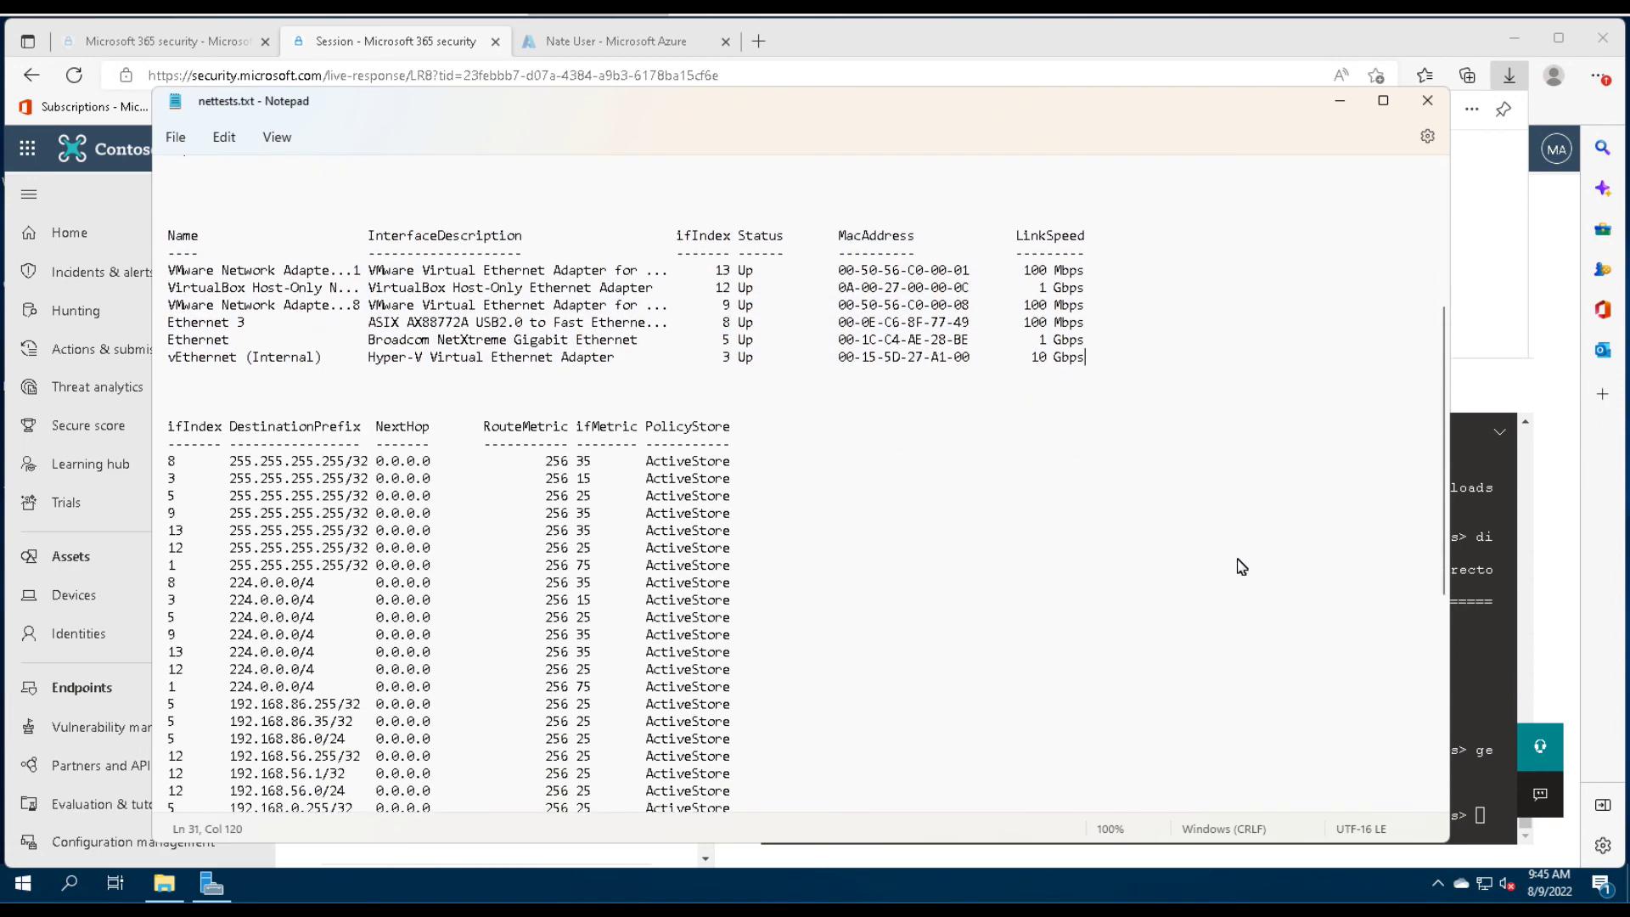
scroll(1240, 566, down, 4)
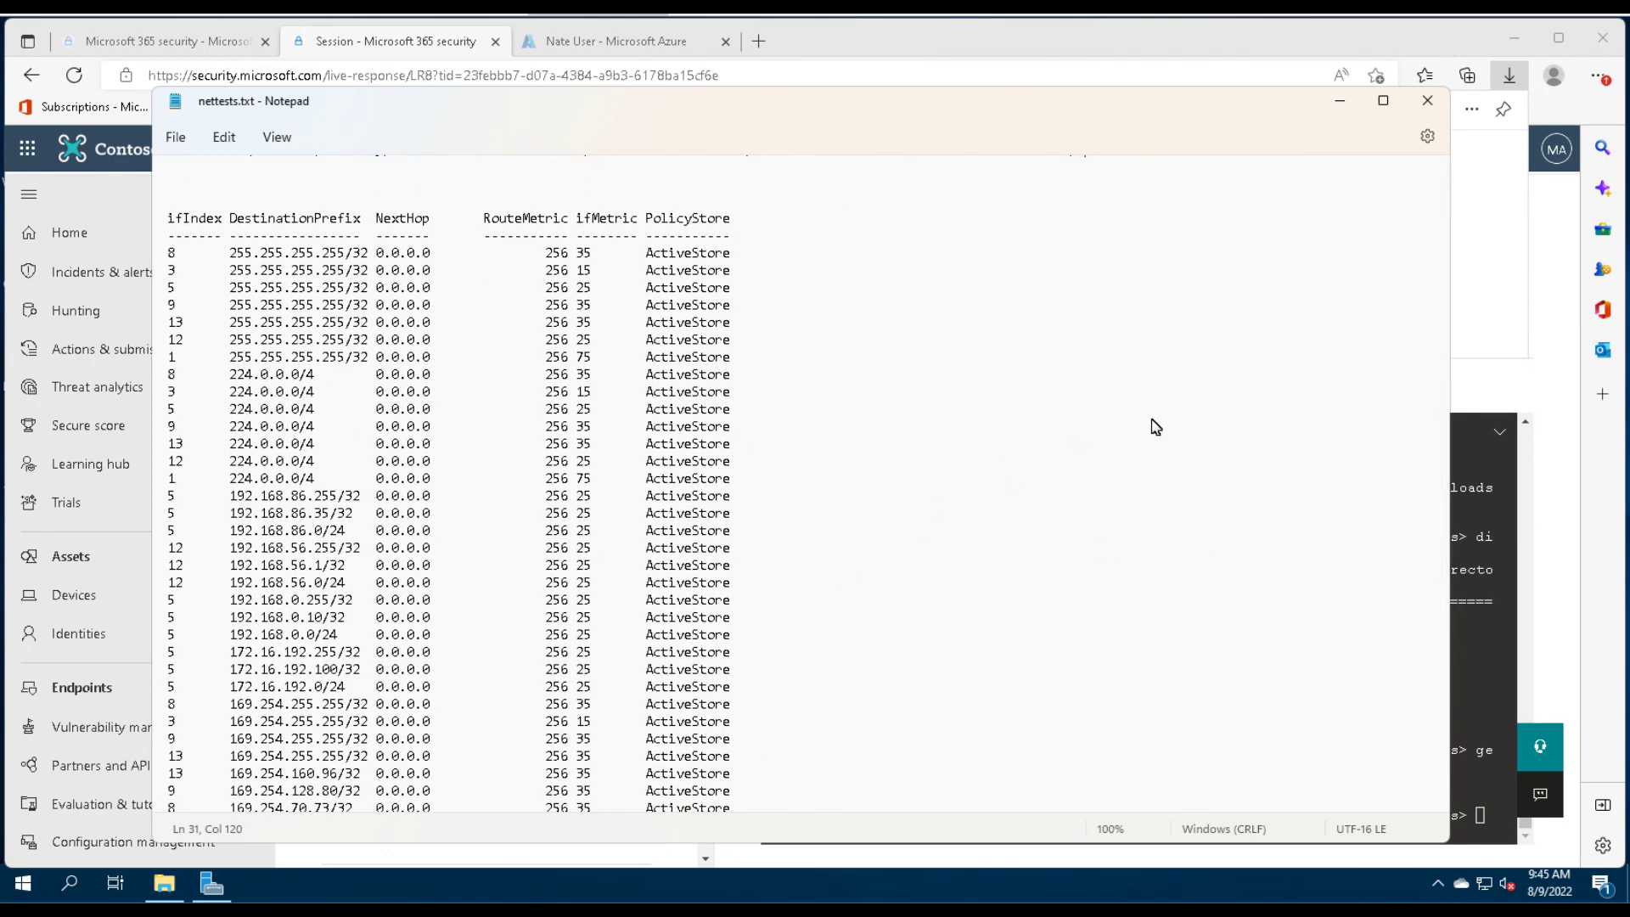
scroll(1154, 427, up, 5)
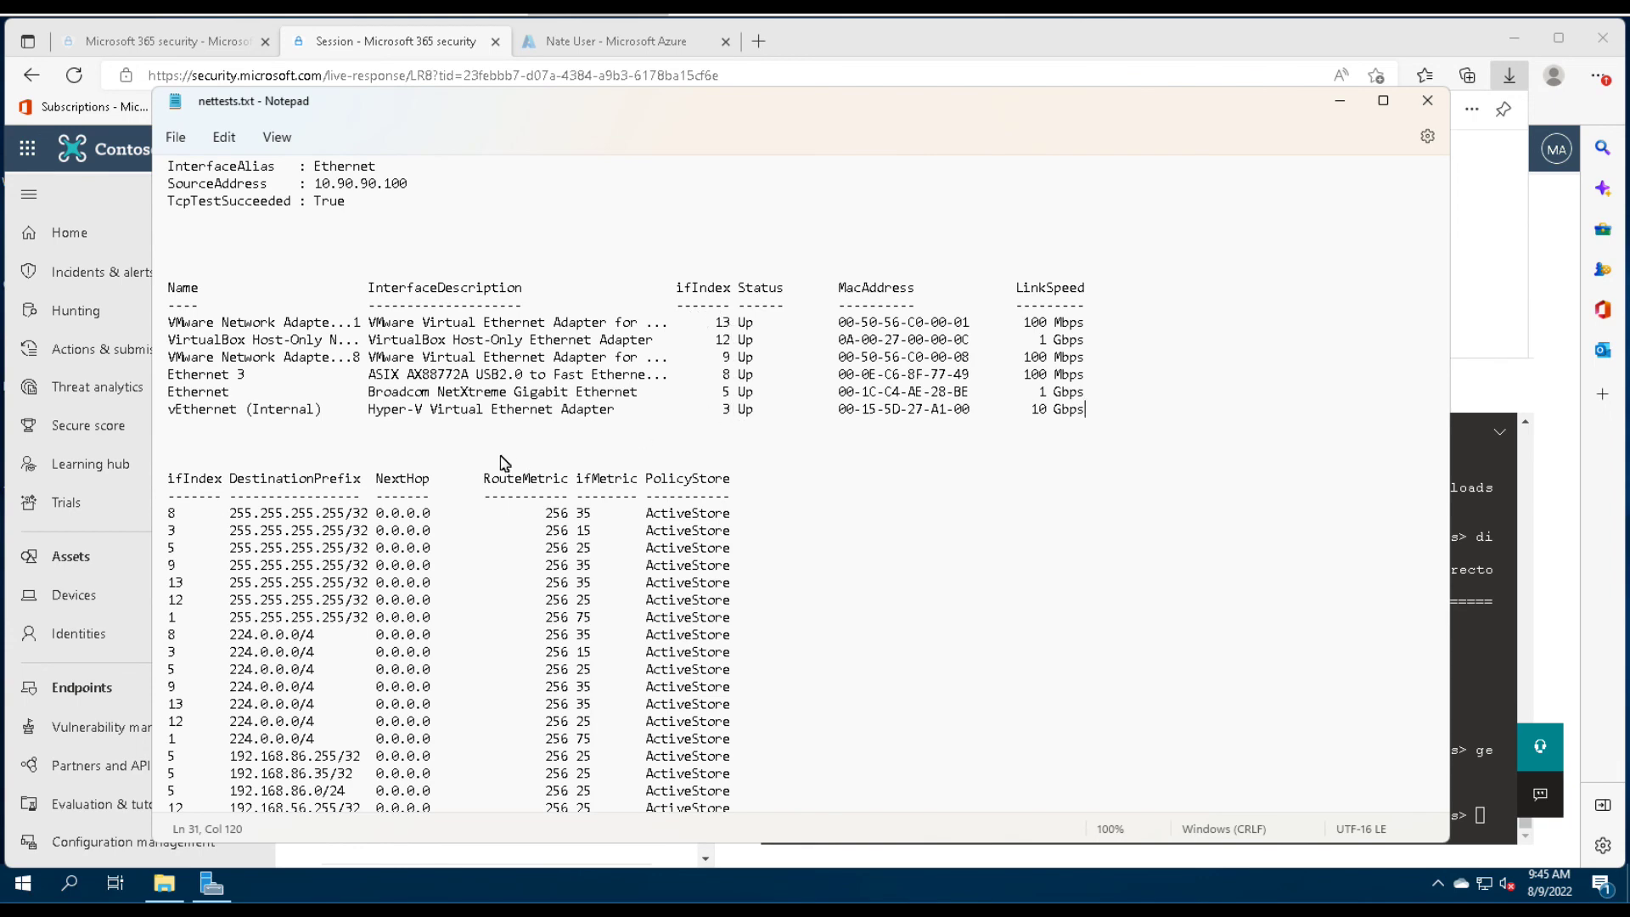
scroll(504, 463, down, 1)
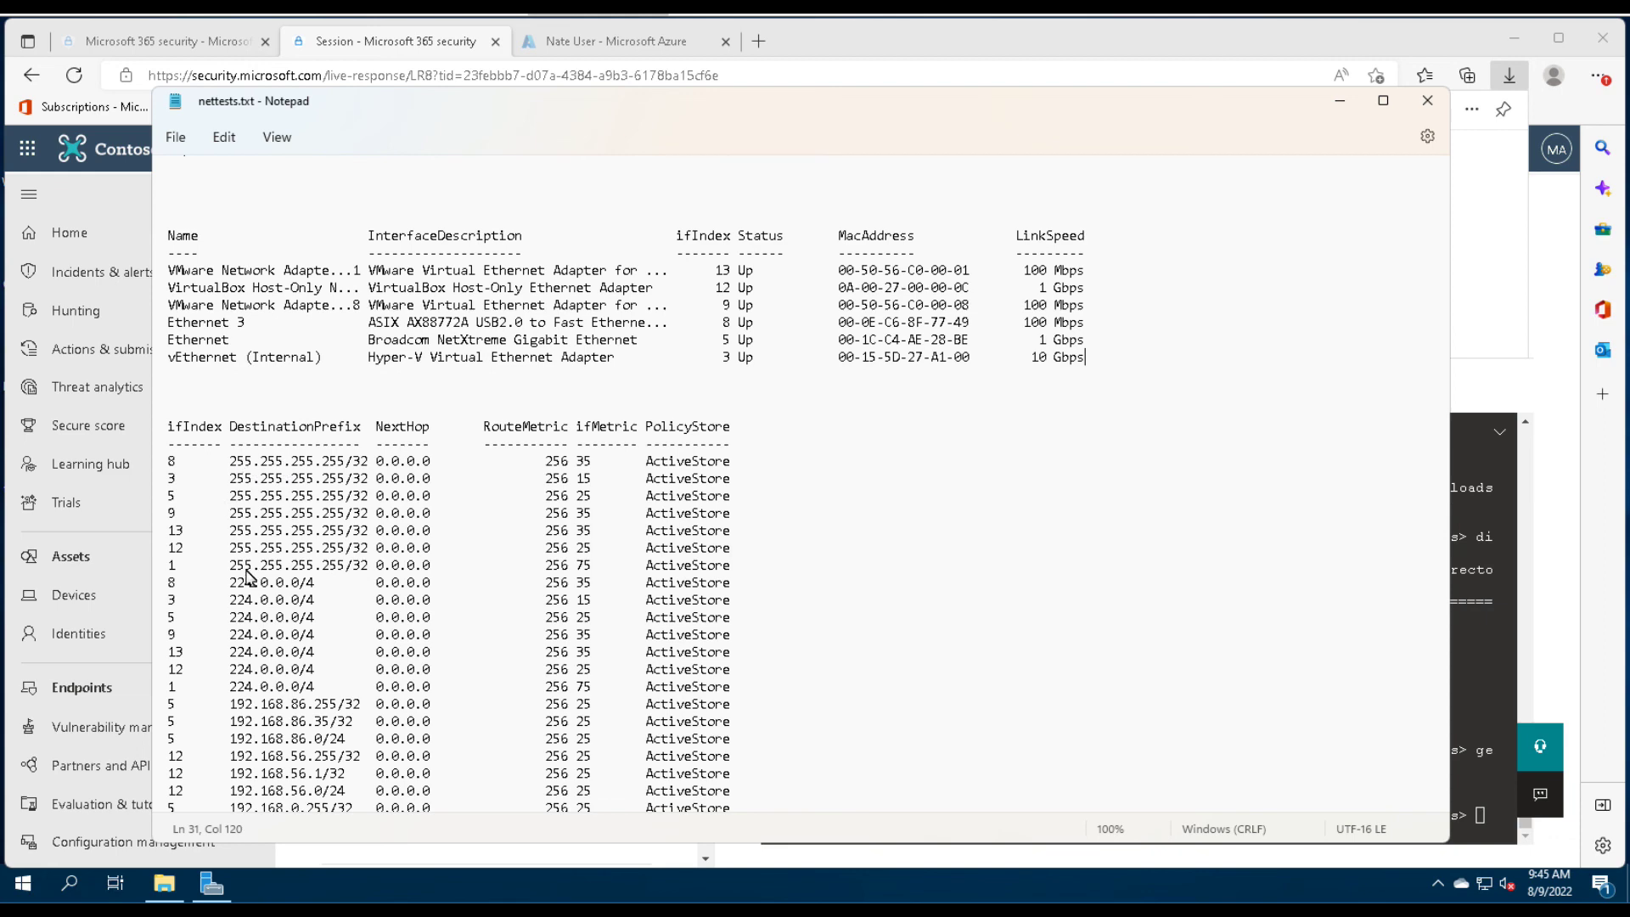
scroll(249, 578, down, 4)
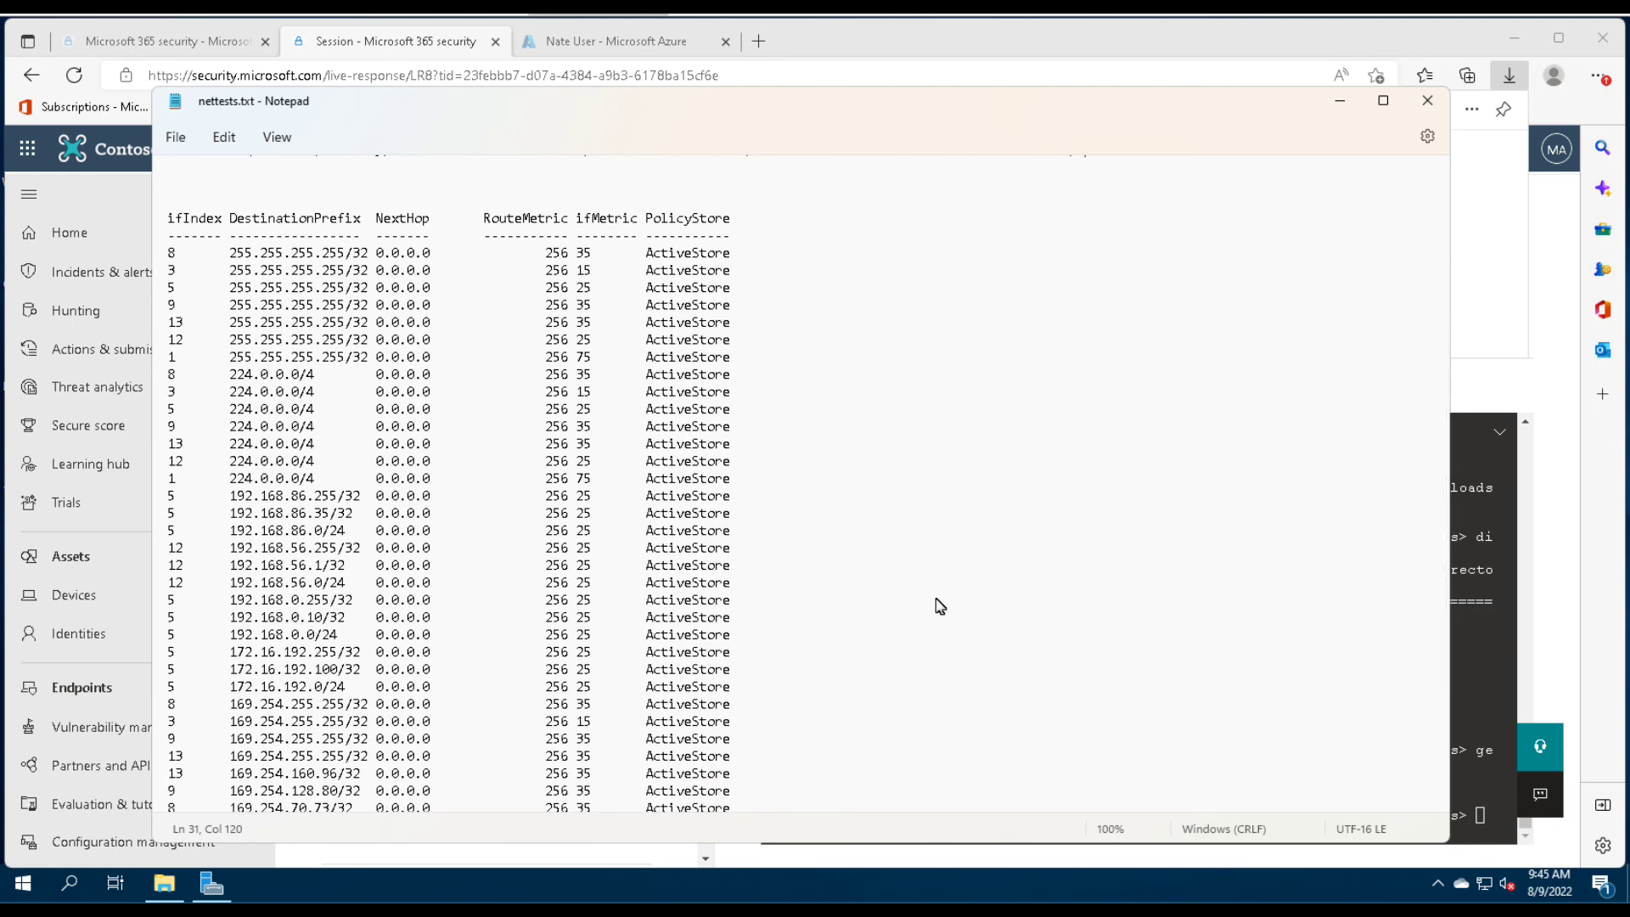
scroll(1037, 527, down, 5)
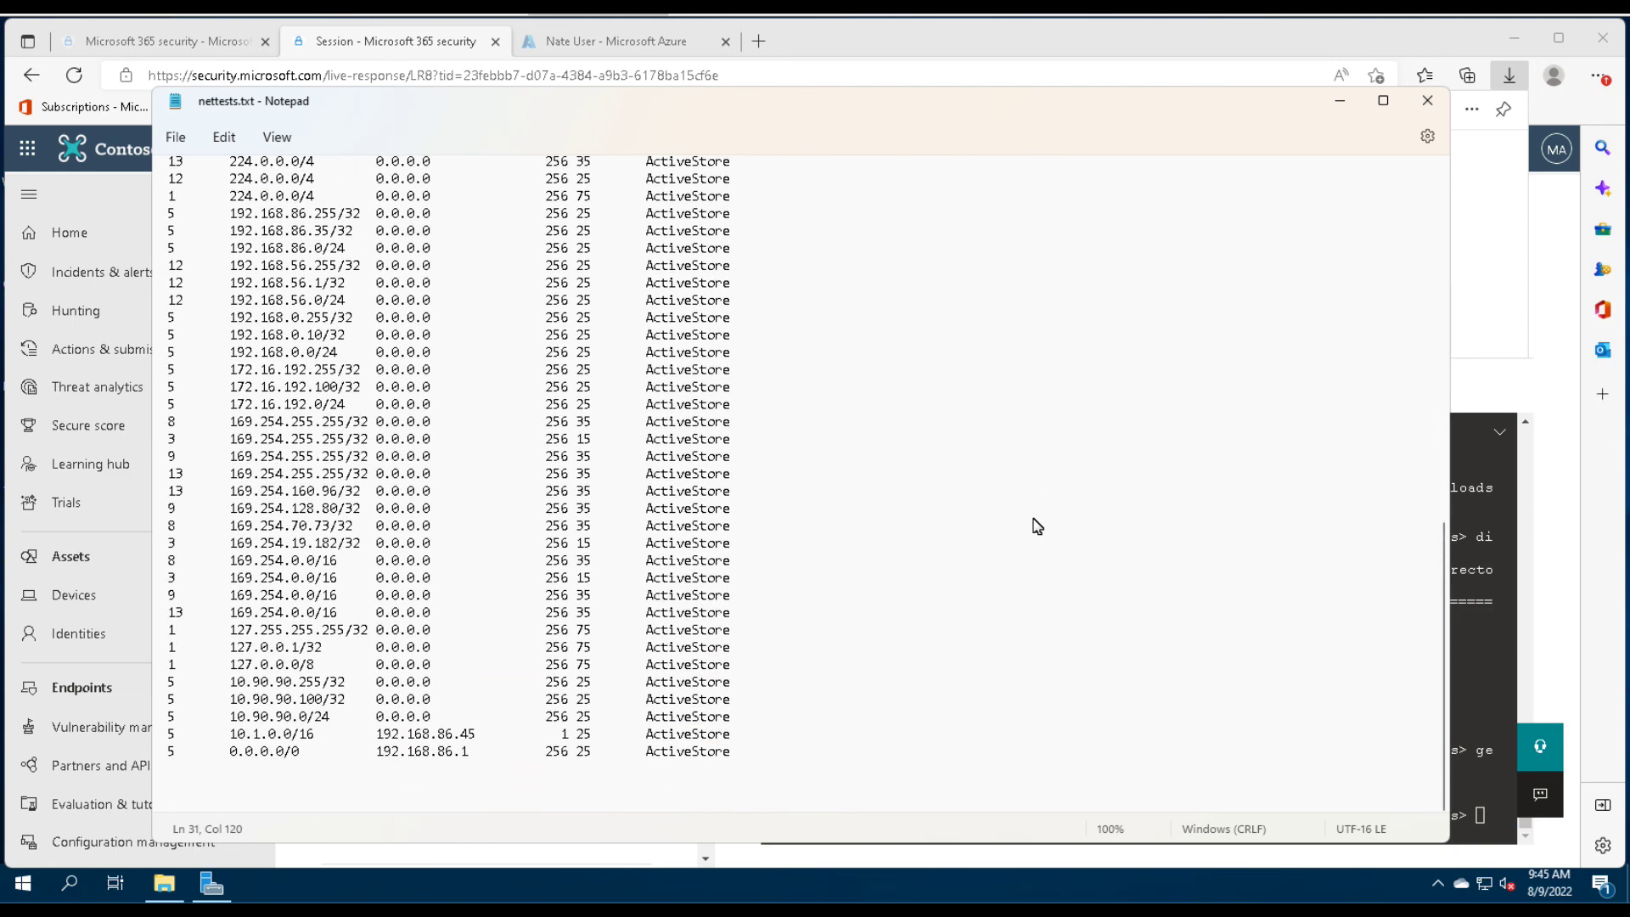
scroll(1038, 527, up, 15)
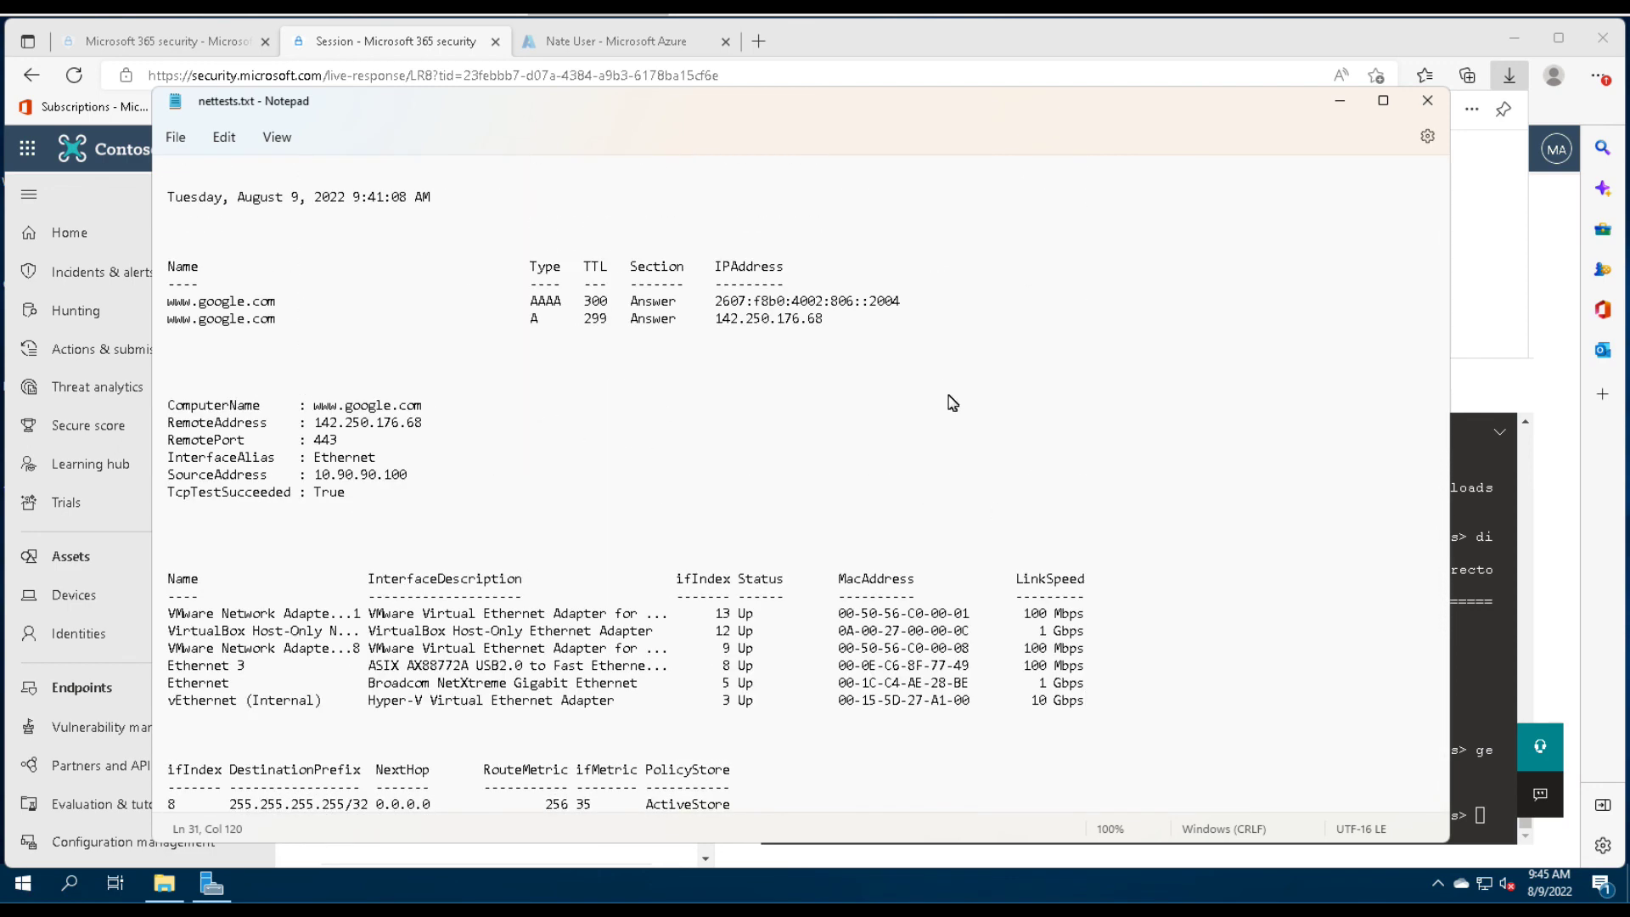
Minimize Notepad to reveal the still-connected nl2019host2 live response console.
click(1335, 108)
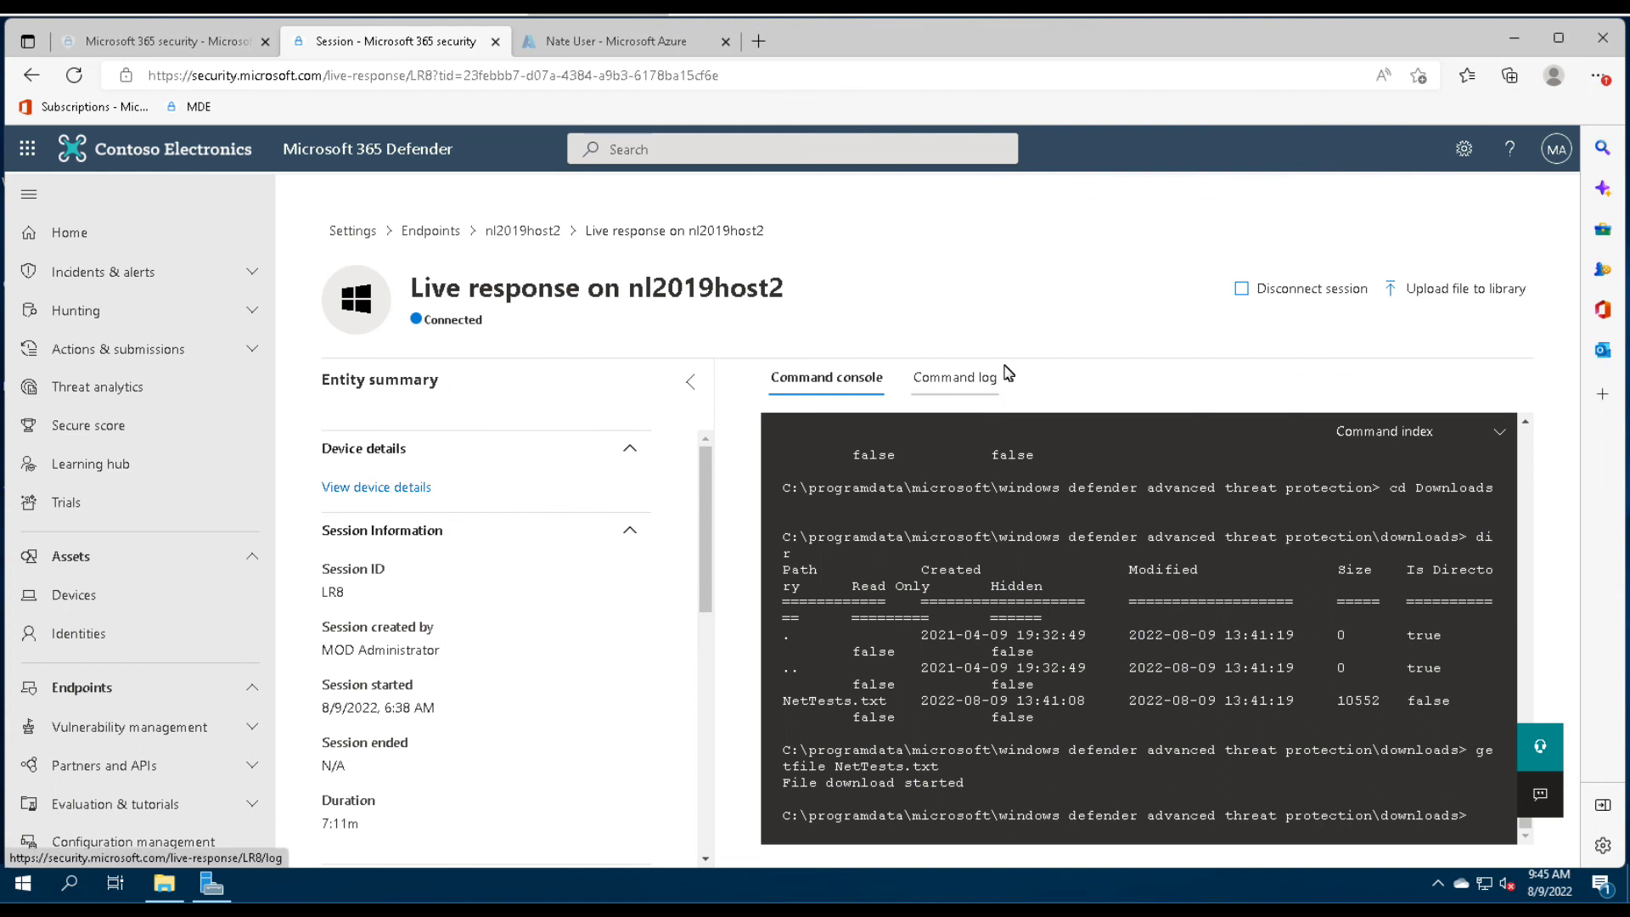